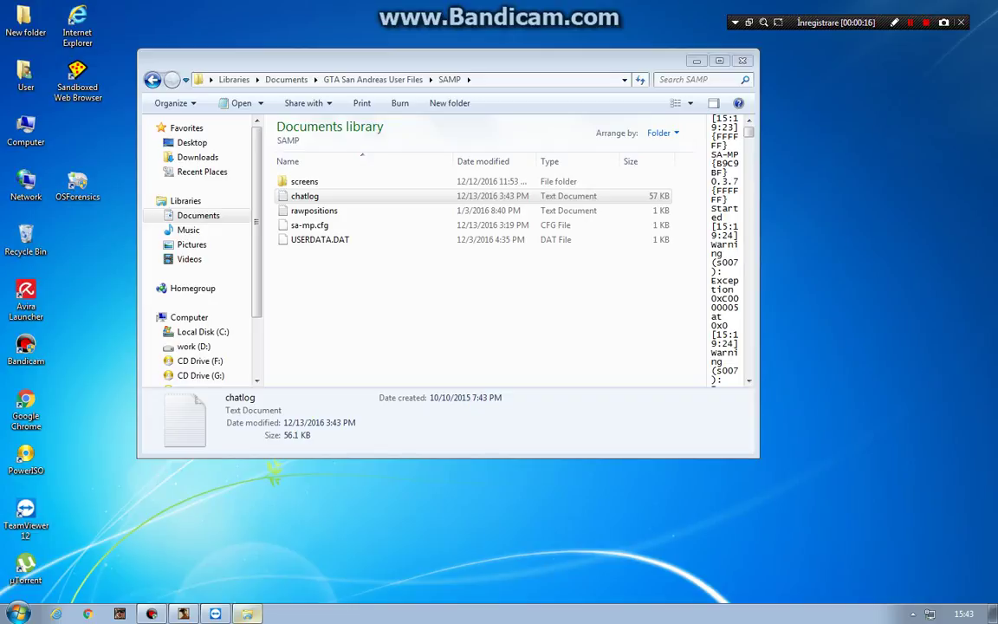
# Open the chatlog file in Notepad and select the partner's ID.
pyautogui.hotkey('alt', 'Tab')
pyautogui.hotkey('ctrl', 'space')
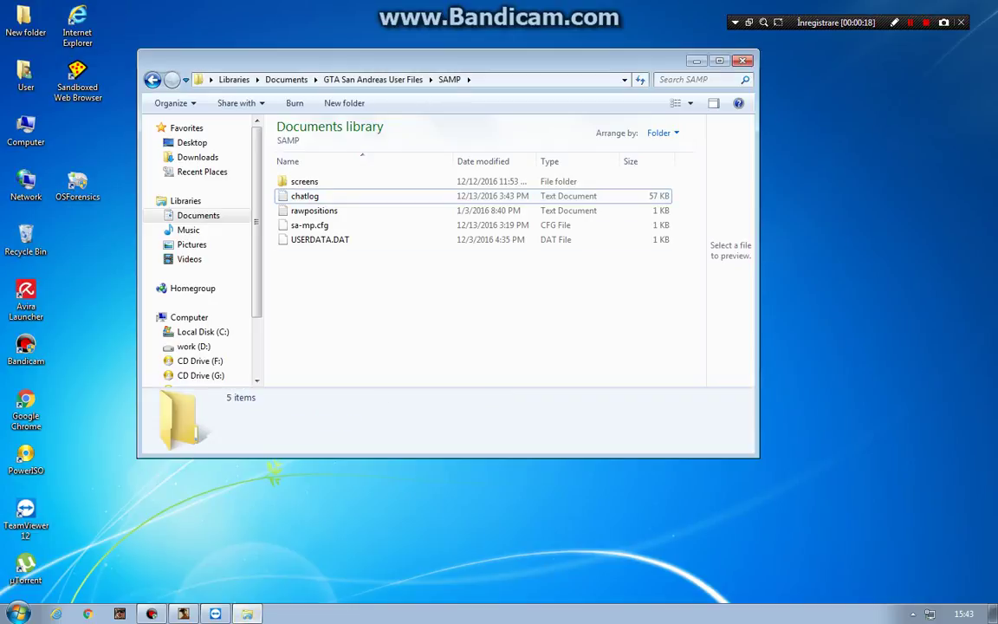
pyautogui.hotkey('ctrl', 'space')
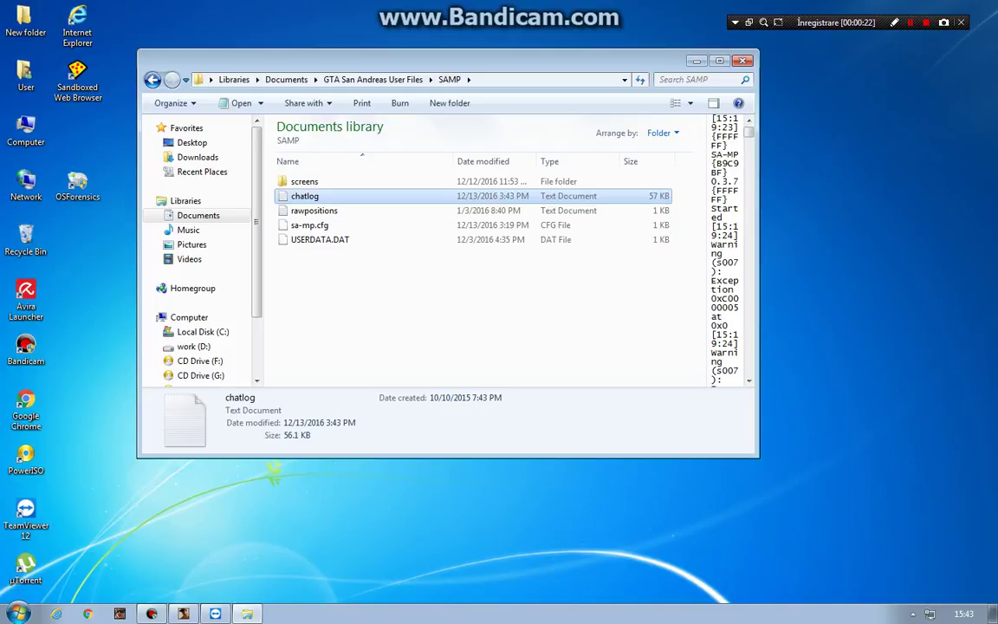
pyautogui.scroll(-15, 724, 251)
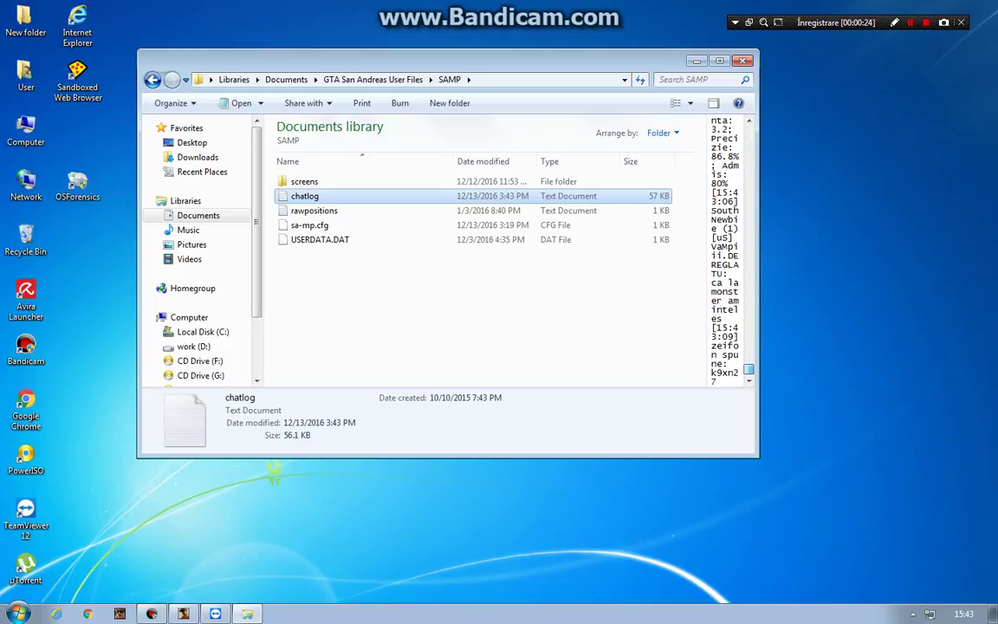
pyautogui.scroll(15, 724, 252)
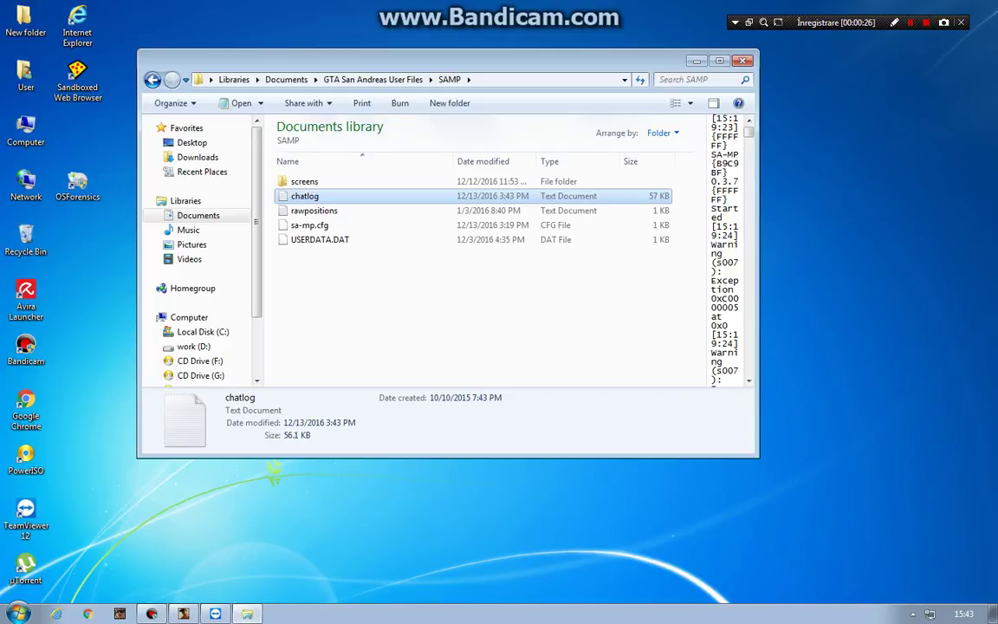
pyautogui.press('Return')
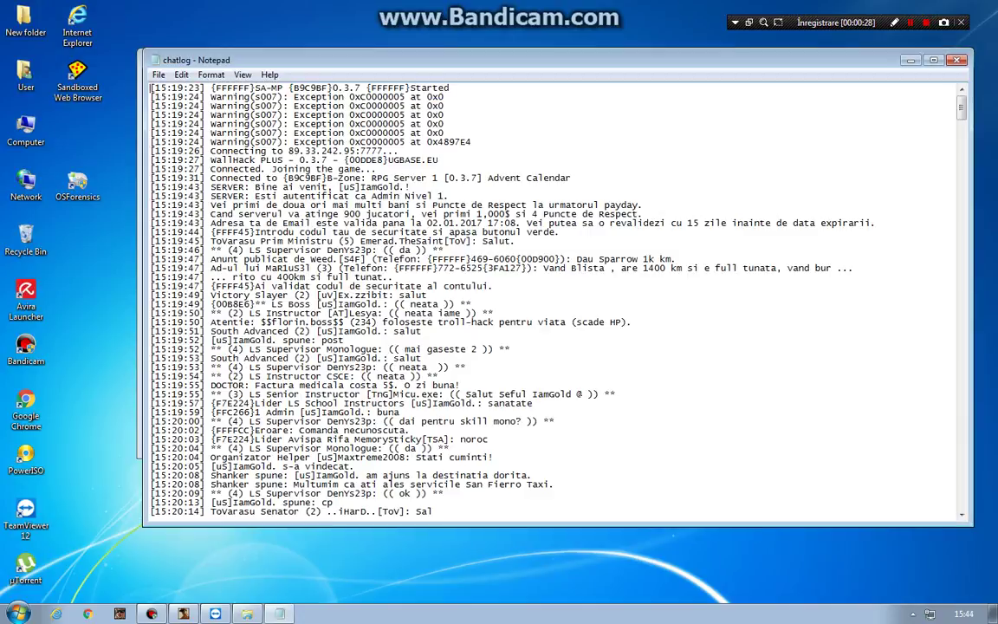
pyautogui.scroll(-20, 555, 299)
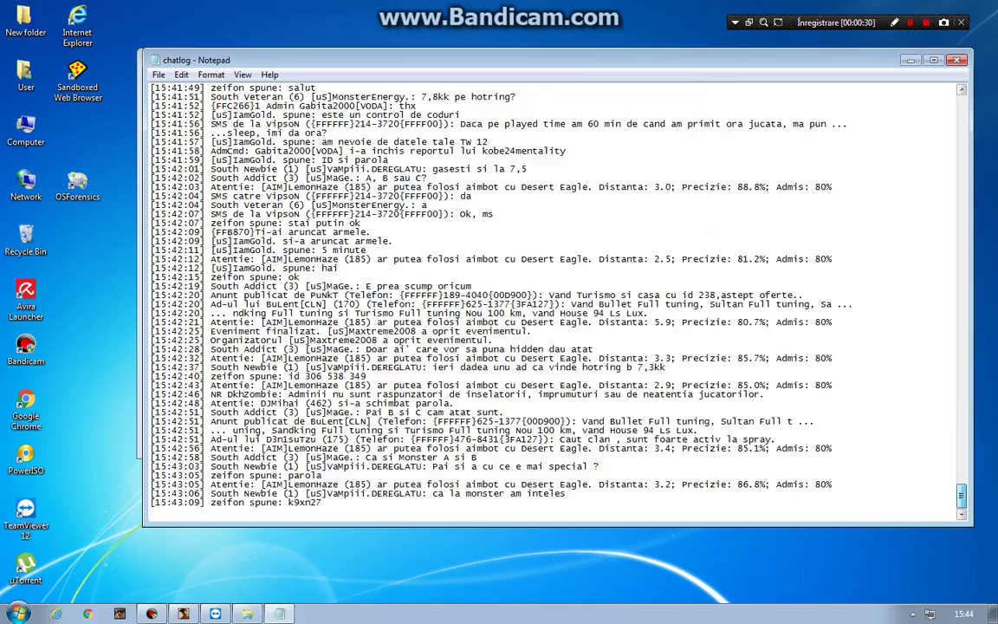
pyautogui.moveTo(305, 376); pyautogui.dragTo(367, 376)
pyautogui.hotkey('ctrl', 'c')
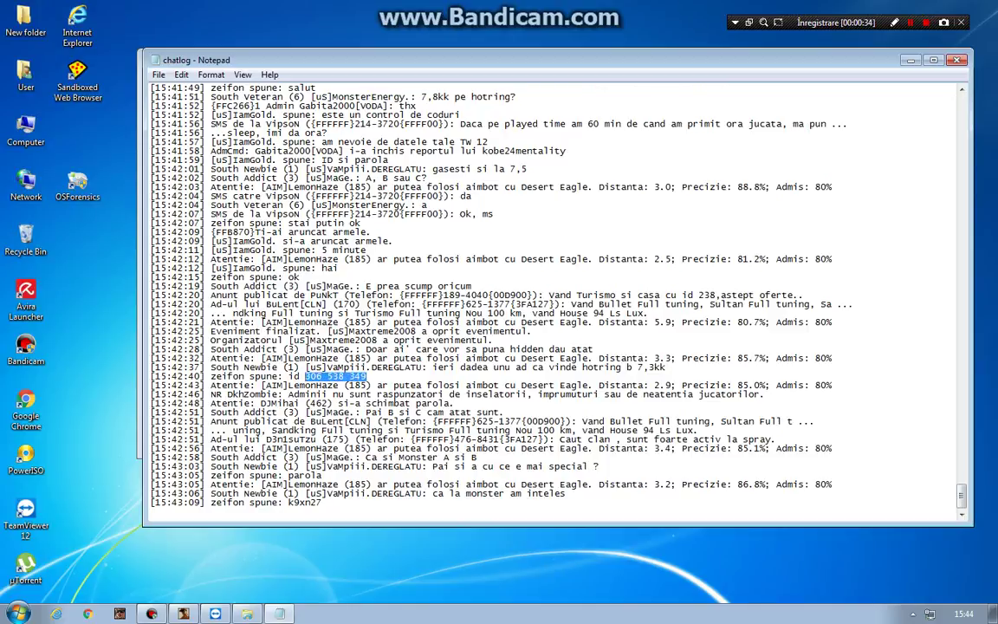
# Paste the partner ID into TeamViewer to start connecting, then select the partner's password in the chat log.
pyautogui.press('super+Down')
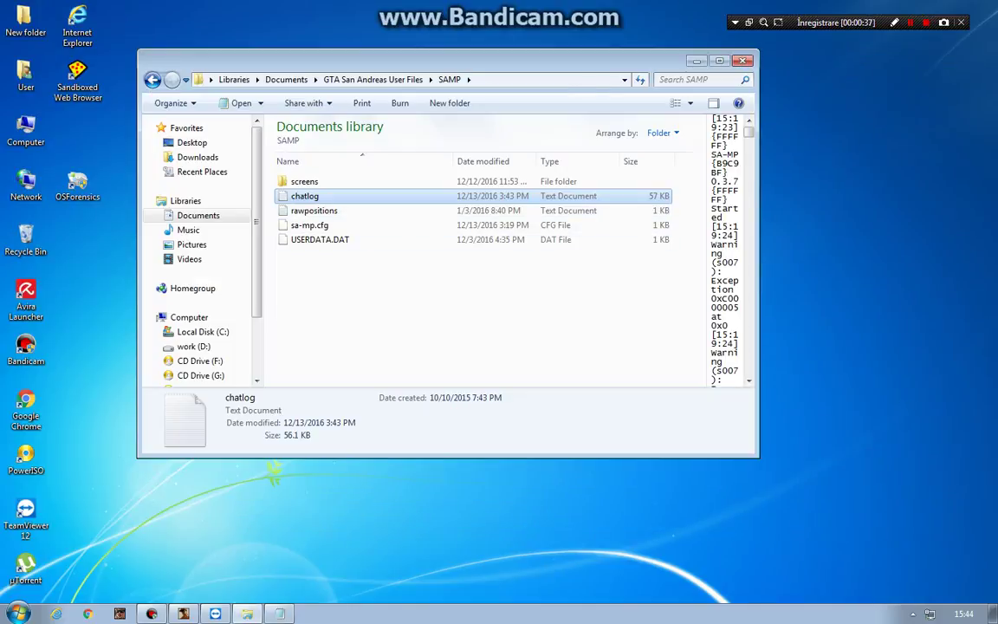
pyautogui.press('super+Down')
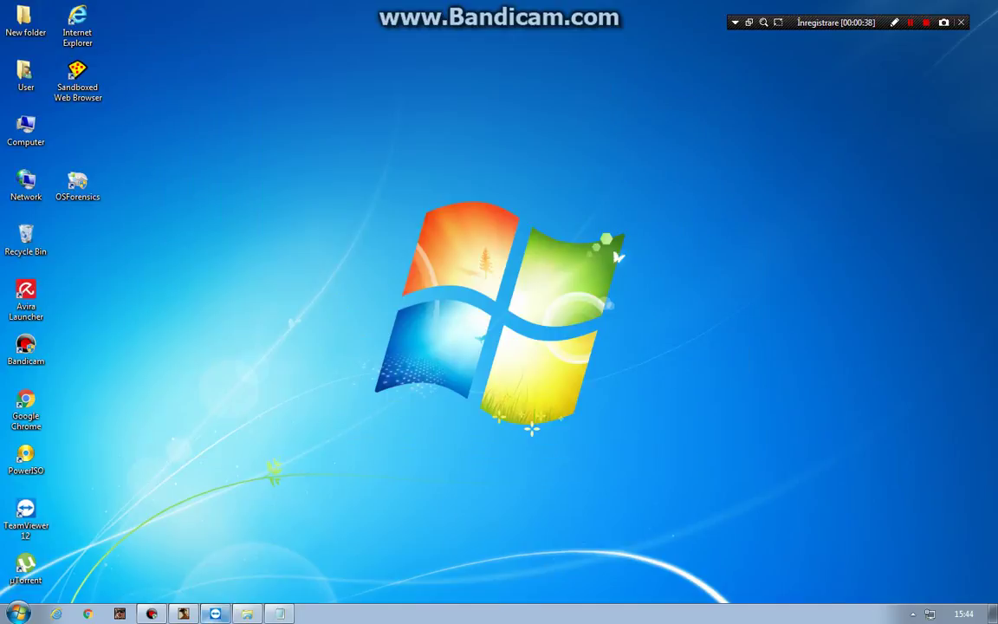
pyautogui.hotkey('alt', 'Tab')
pyautogui.hotkey('ctrl', 'v')
pyautogui.press('Return')
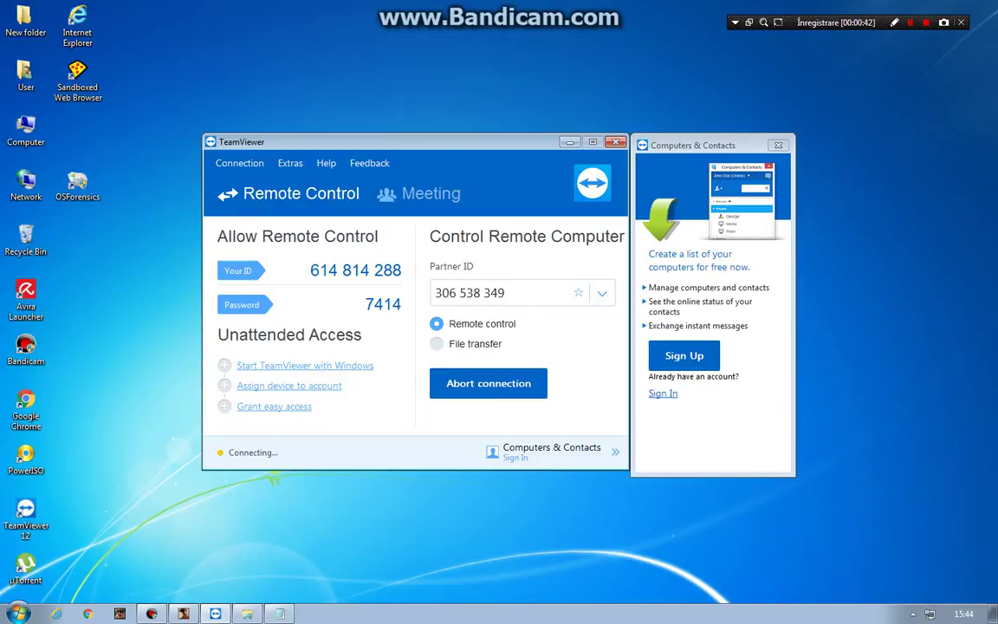
pyautogui.hotkey('alt', 'Tab')
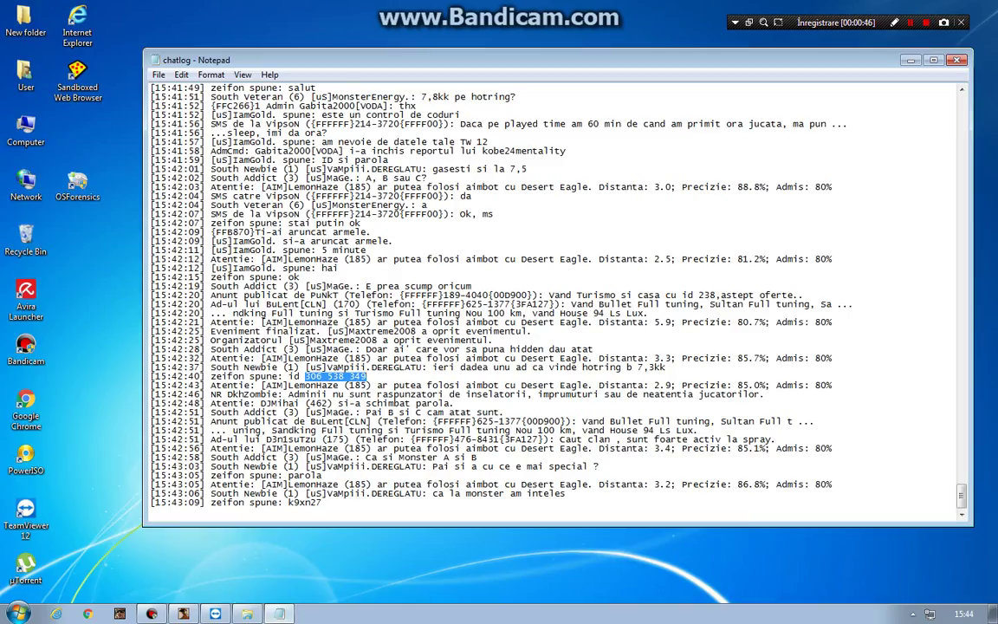
pyautogui.doubleClick(305, 503)
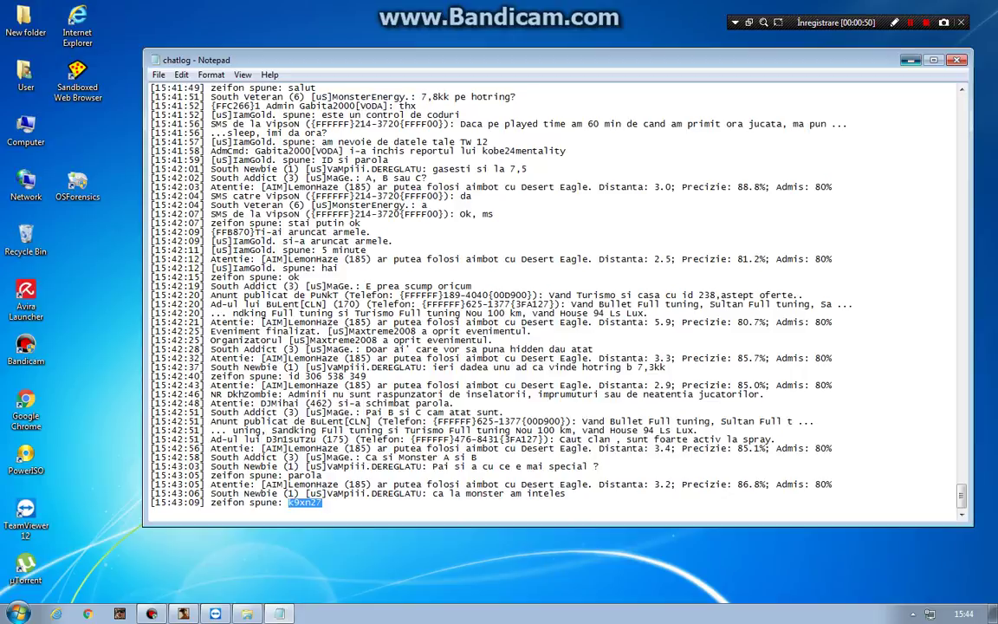
pyautogui.hotkey('alt', 'Tab')
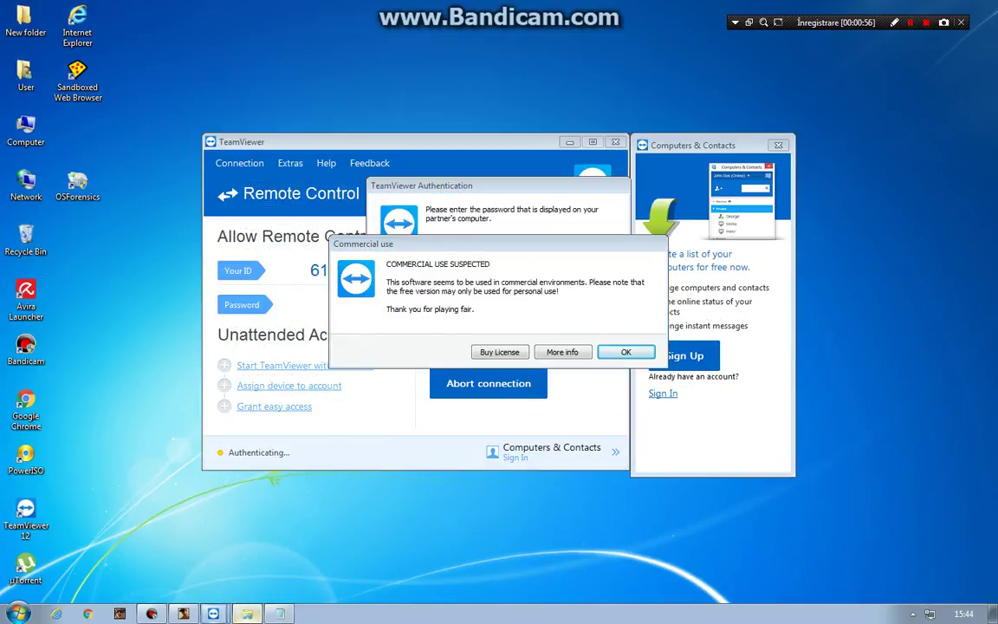
# Close the chat log window, dismiss the commercial-use notice and log on with the partner's password.
pyautogui.rightClick(247, 613)
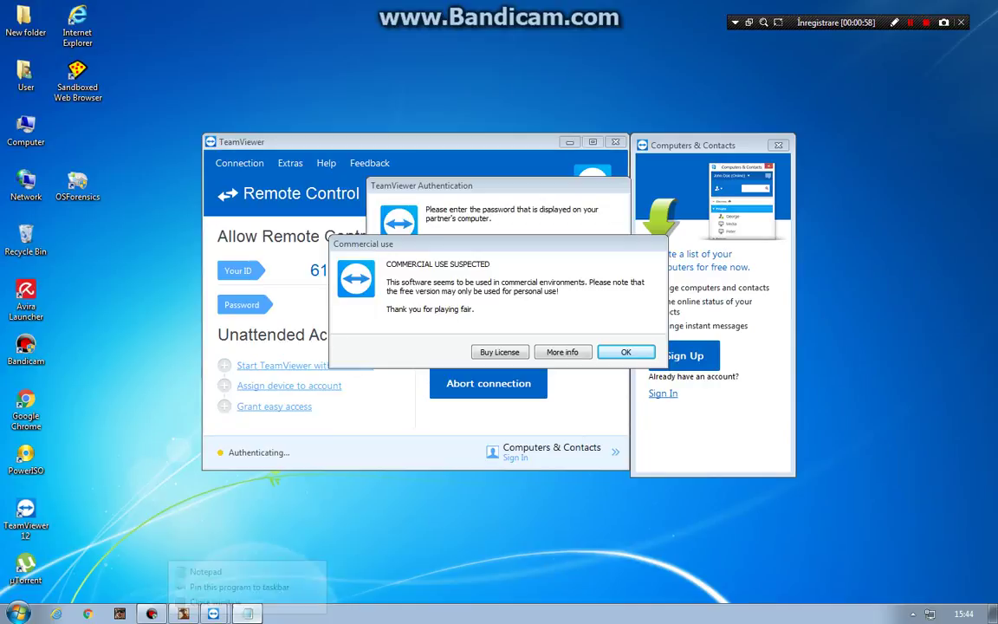
pyautogui.rightClick(247, 613)
pyautogui.click(215, 589)
pyautogui.click(626, 352)
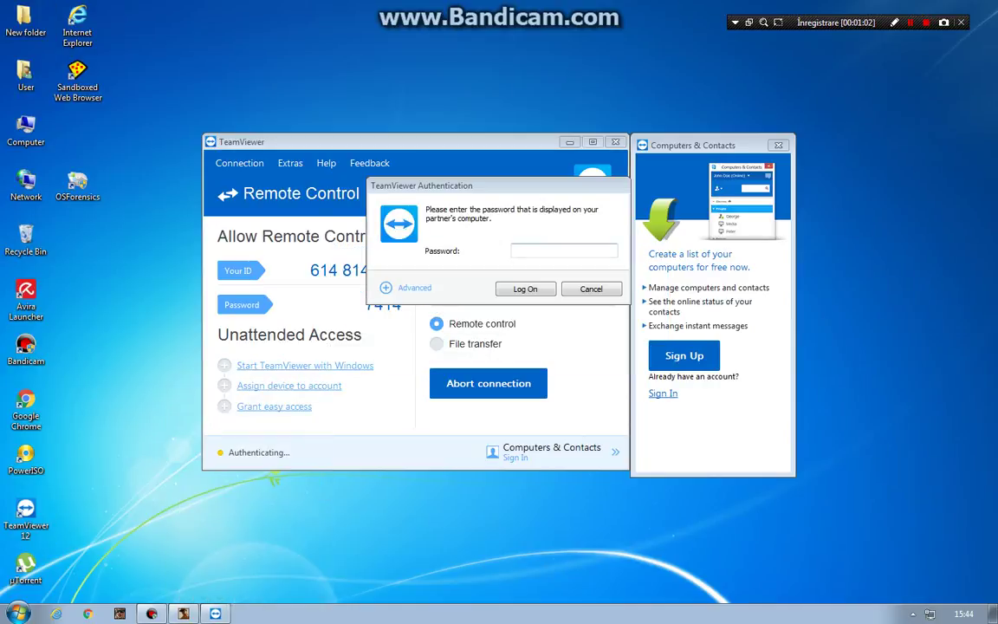
pyautogui.write('1234')
pyautogui.press('Return')
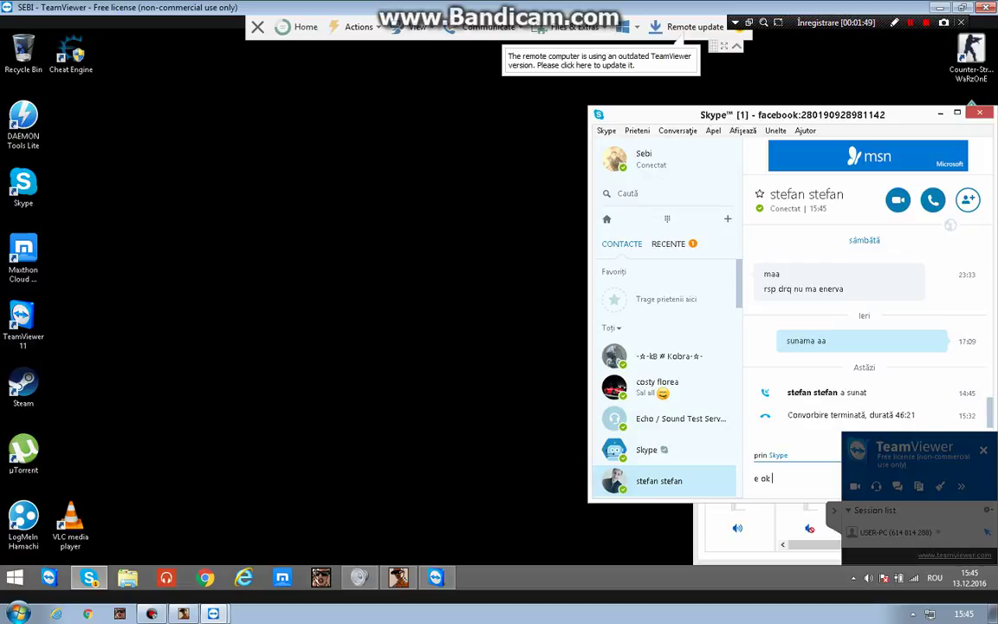
# Create a remote desktop text document reading 'Vorbim aici.', close it, and open This PC.
pyautogui.rightClick(276, 318)
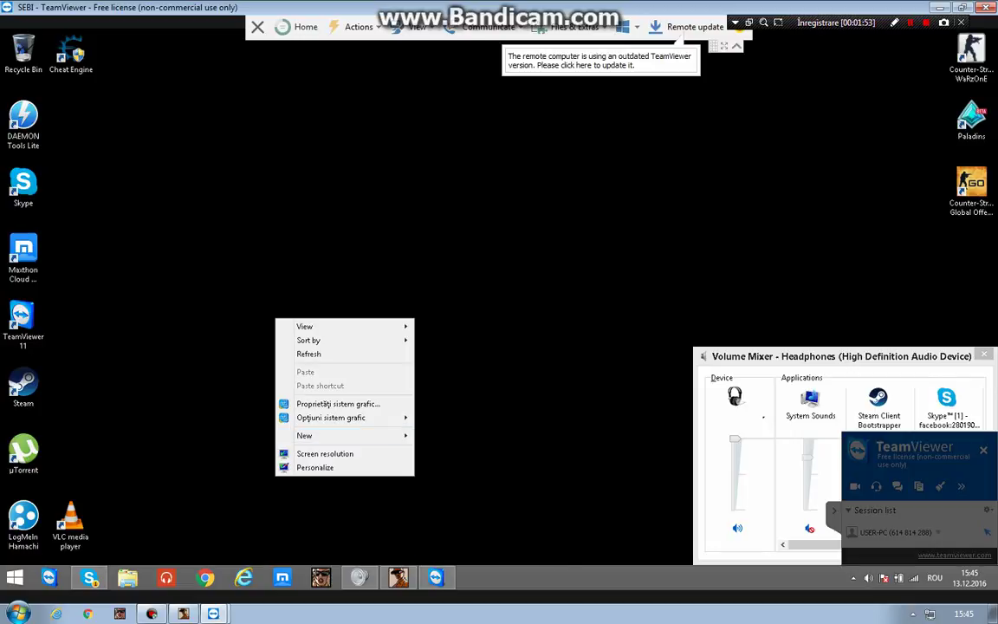
pyautogui.moveTo(346, 435)
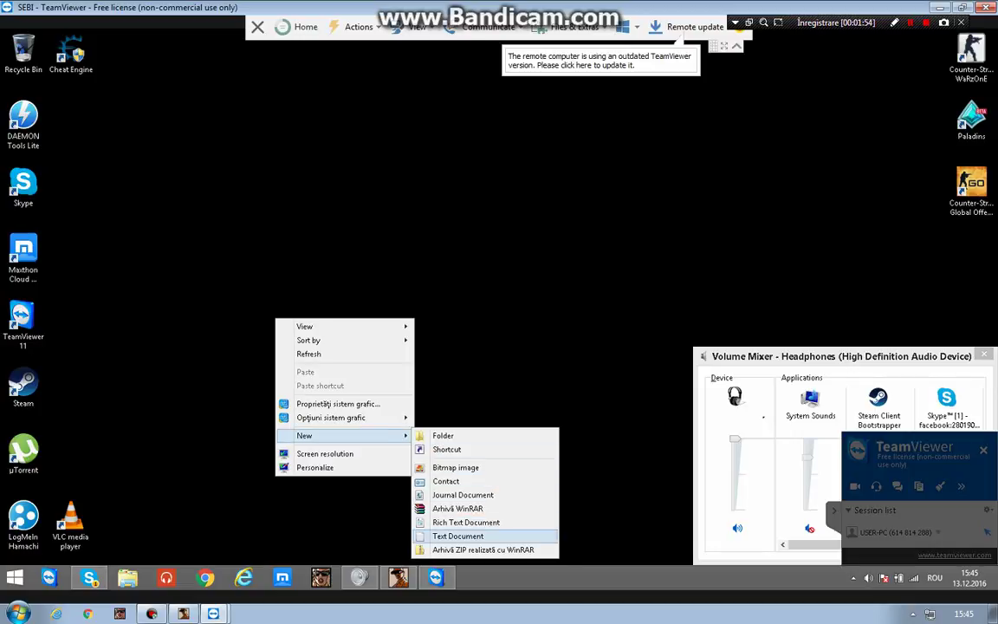
pyautogui.click(457, 536)
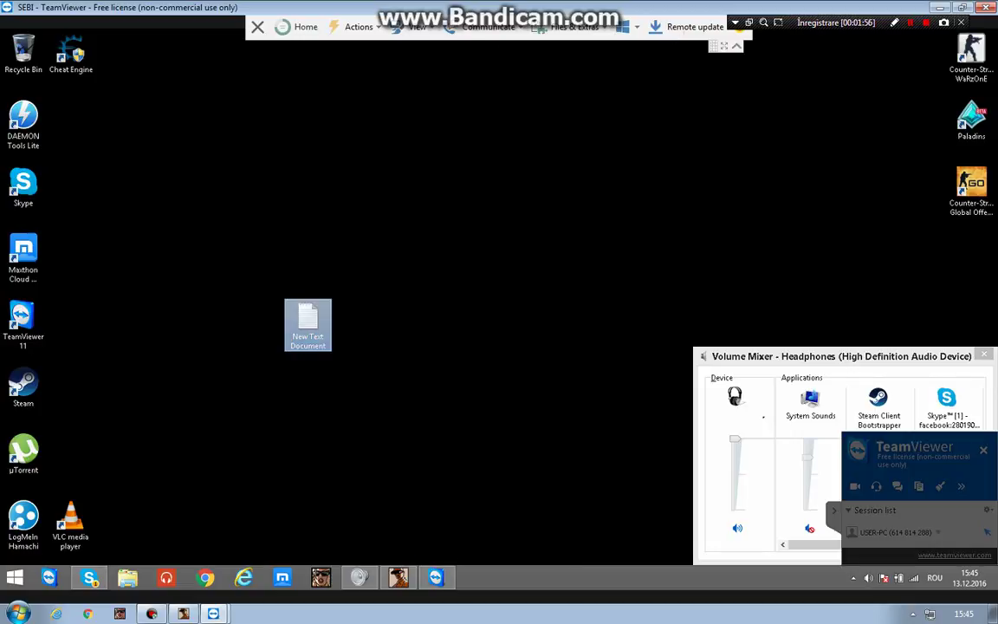
pyautogui.doubleClick(309, 321)
pyautogui.write('V')
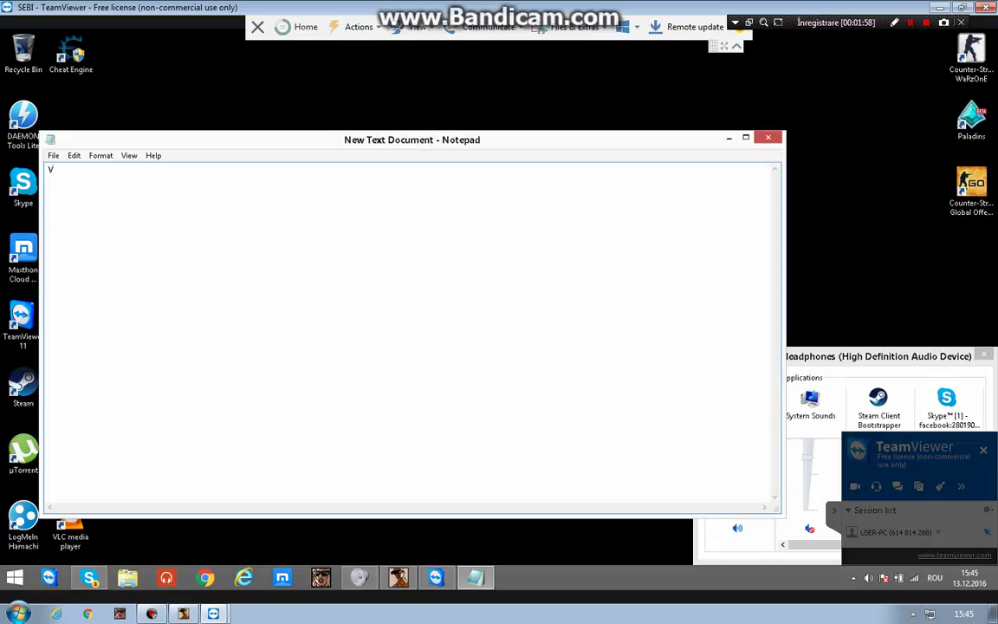
pyautogui.write('orbim aici.')
pyautogui.press('super+Down')
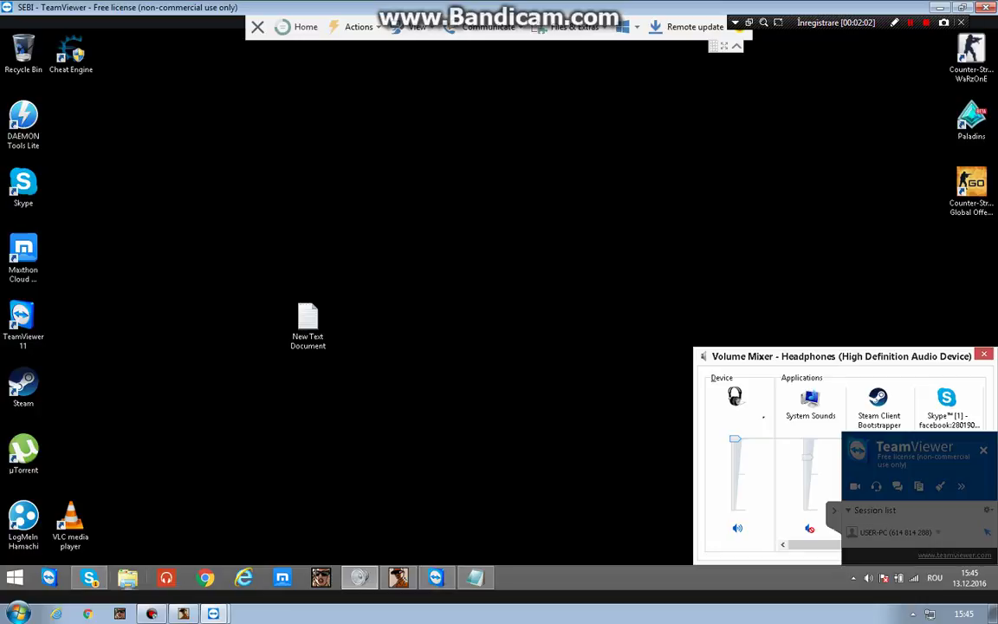
pyautogui.press('super+e')
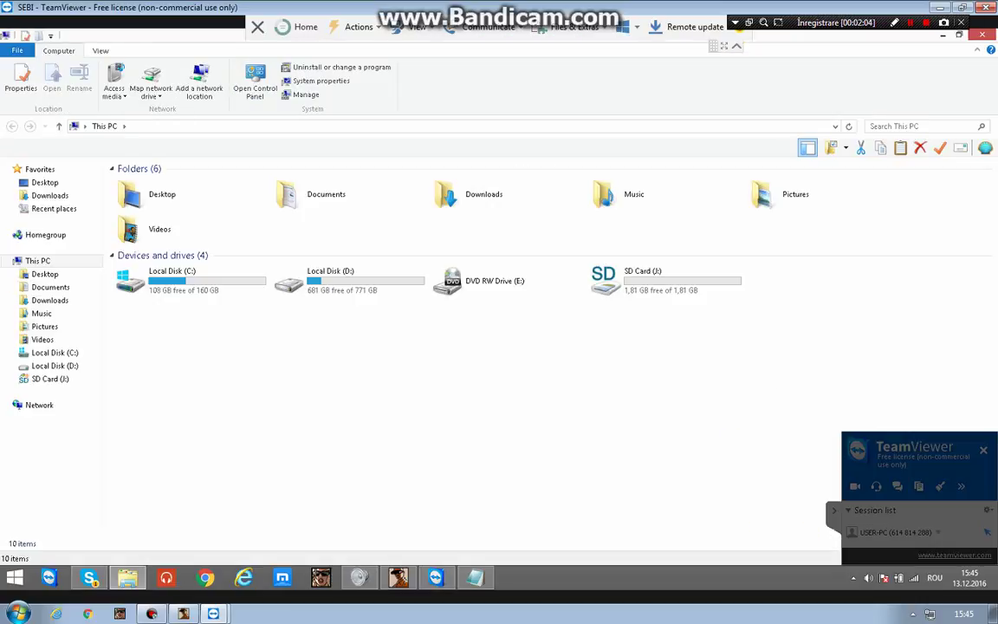
# Open Documents > GTA San Andreas User Files > SAMP, view the chatlog, then open the screens folder.
pyautogui.click(326, 194)
pyautogui.doubleClick(326, 194)
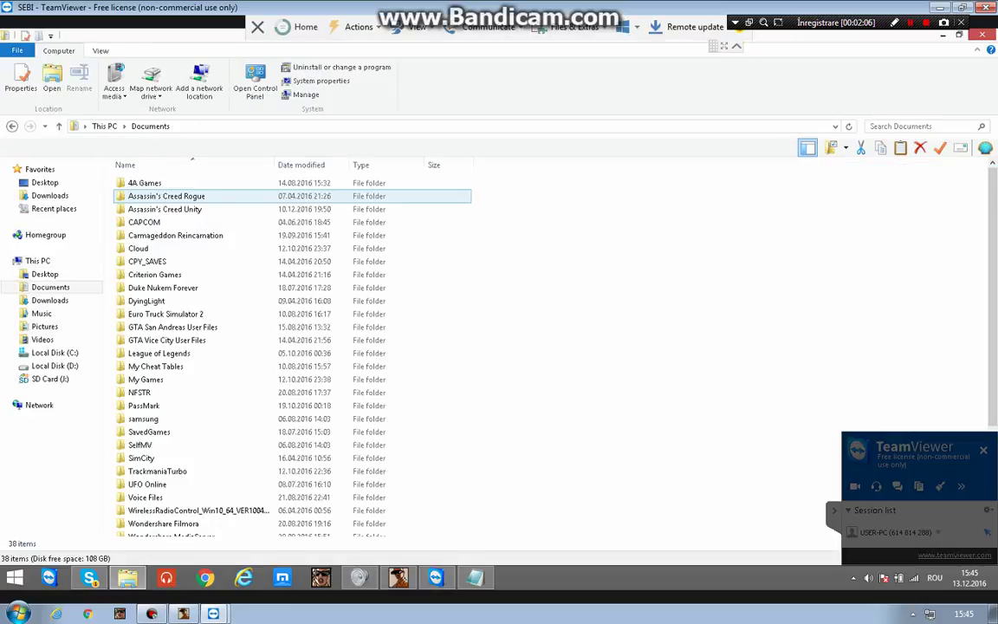
pyautogui.click(173, 326)
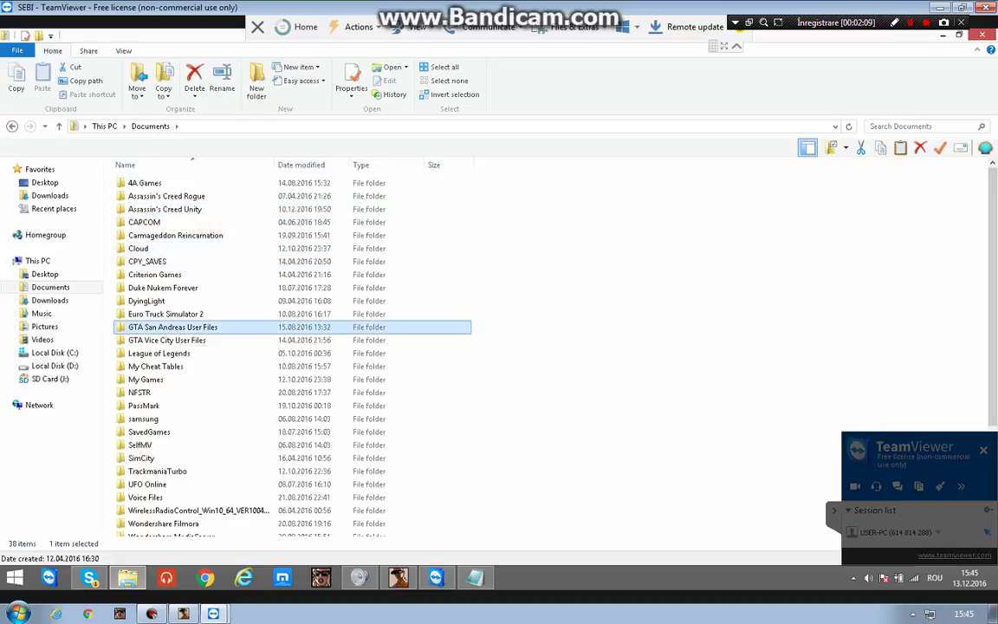
pyautogui.doubleClick(172, 326)
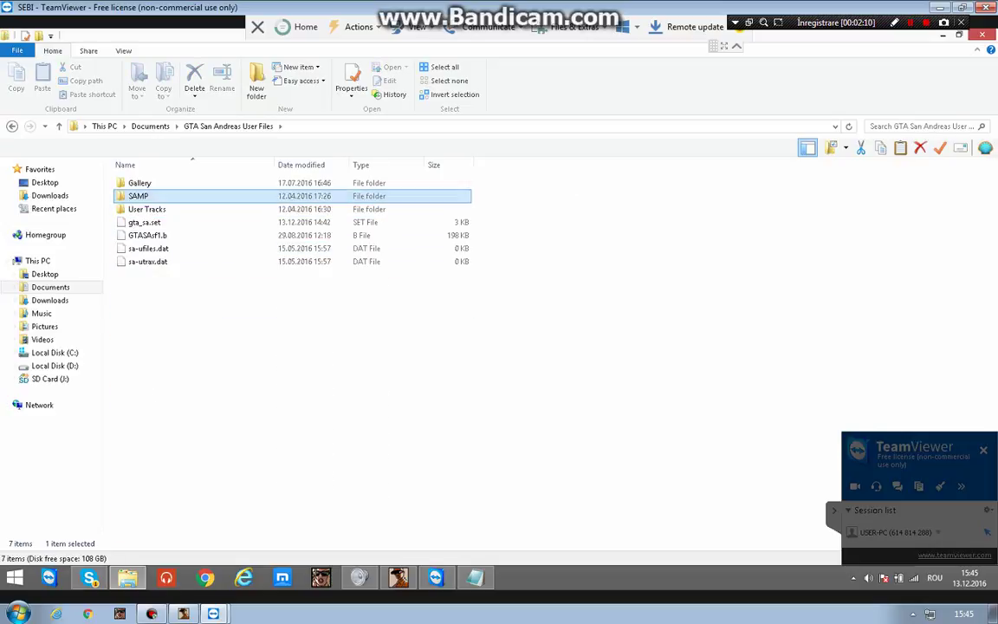
pyautogui.doubleClick(140, 196)
pyautogui.doubleClick(140, 195)
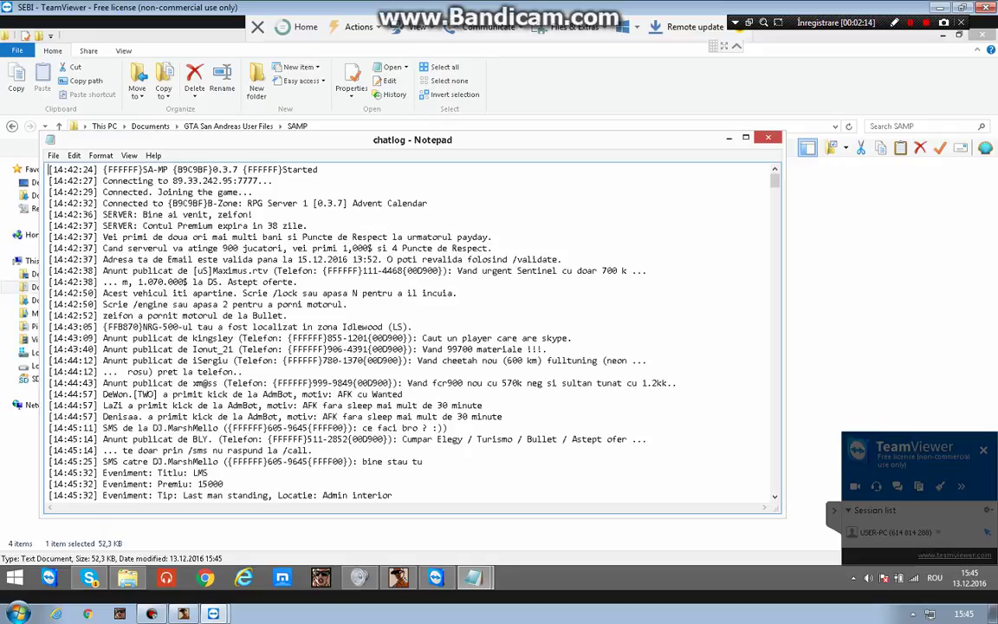
pyautogui.hotkey('alt', 'F4')
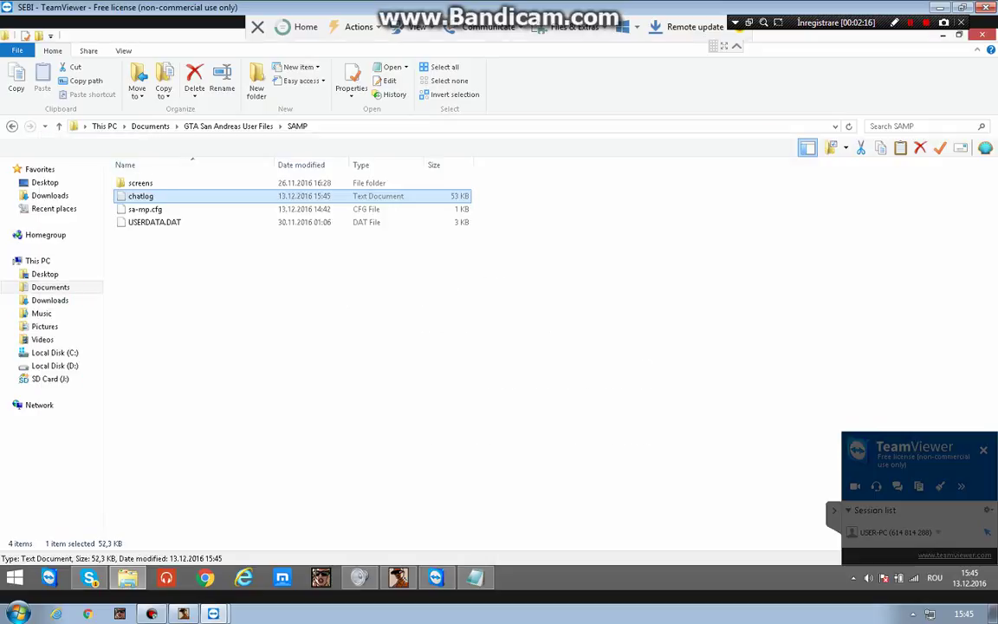
pyautogui.doubleClick(140, 181)
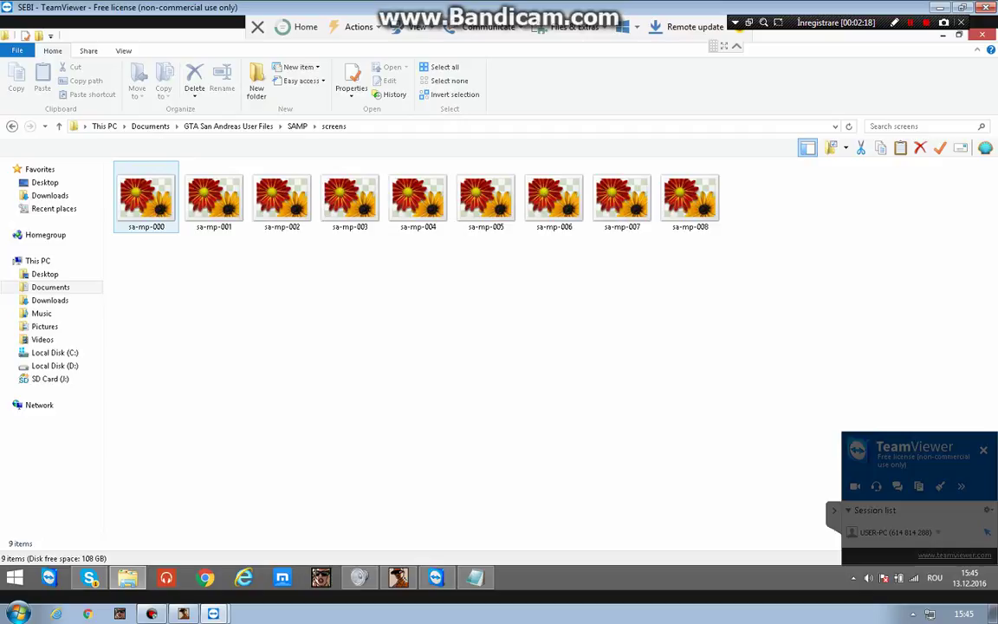
# Open Downloads and step through Arme Albastre, girlshare.ro_color mod+masini and the following items.
pyautogui.click(49, 195)
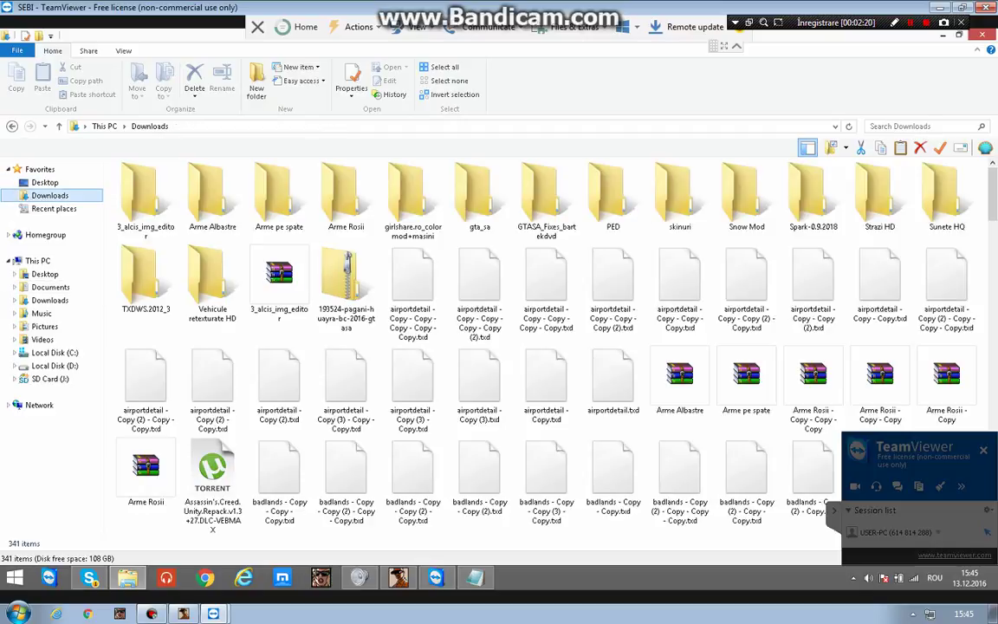
pyautogui.click(213, 195)
pyautogui.click(413, 195)
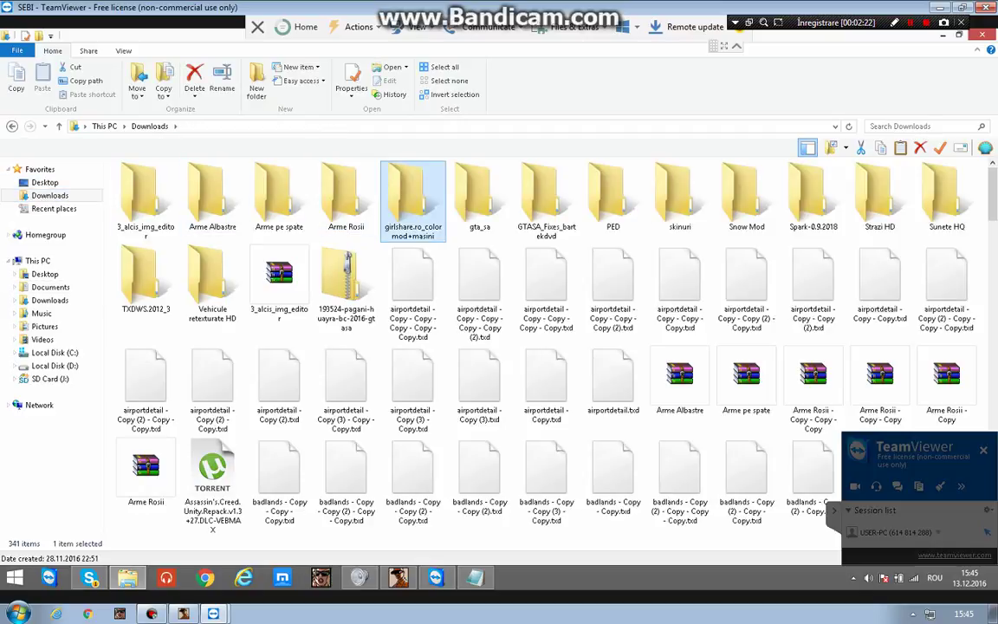
pyautogui.press('Right')
pyautogui.press('Right')
pyautogui.press('Right')
pyautogui.press('Right')
pyautogui.press('Right')
pyautogui.press('Right')
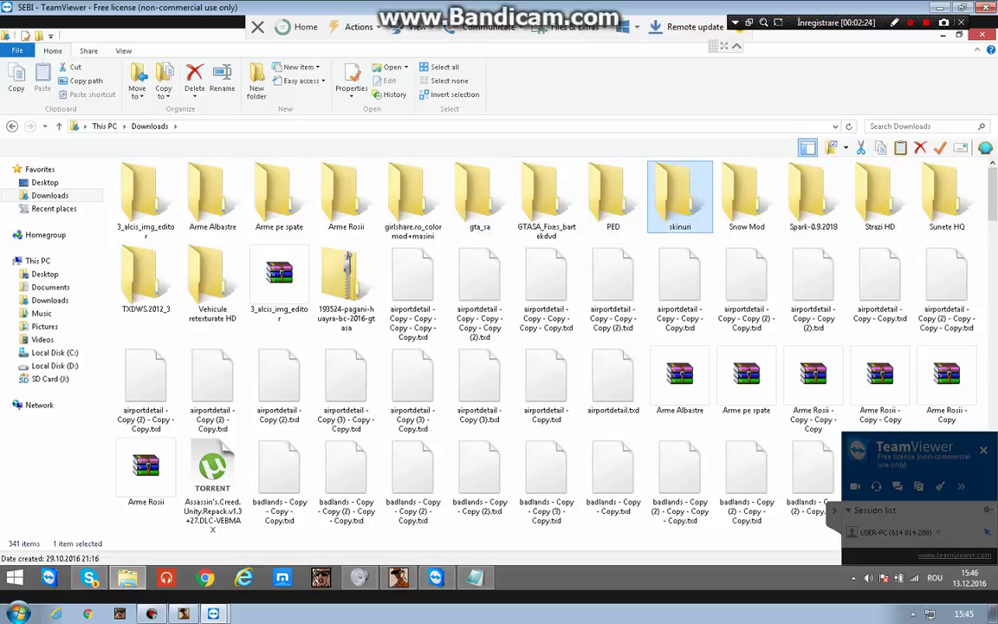
pyautogui.press('Right')
pyautogui.press('Right')
pyautogui.press('Right')
pyautogui.press('Right')
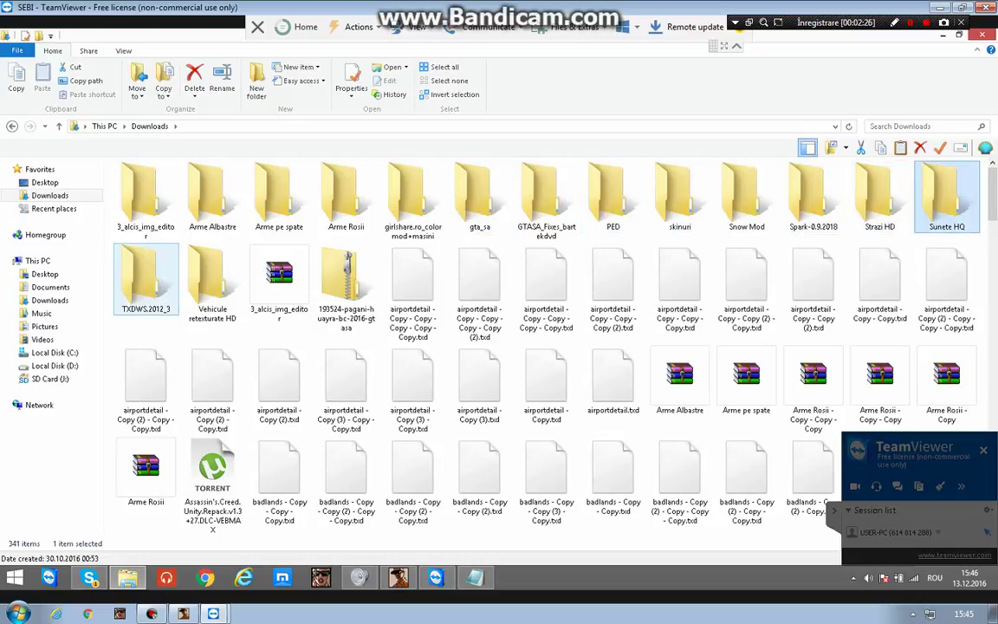
pyautogui.press('Right')
pyautogui.press('Right')
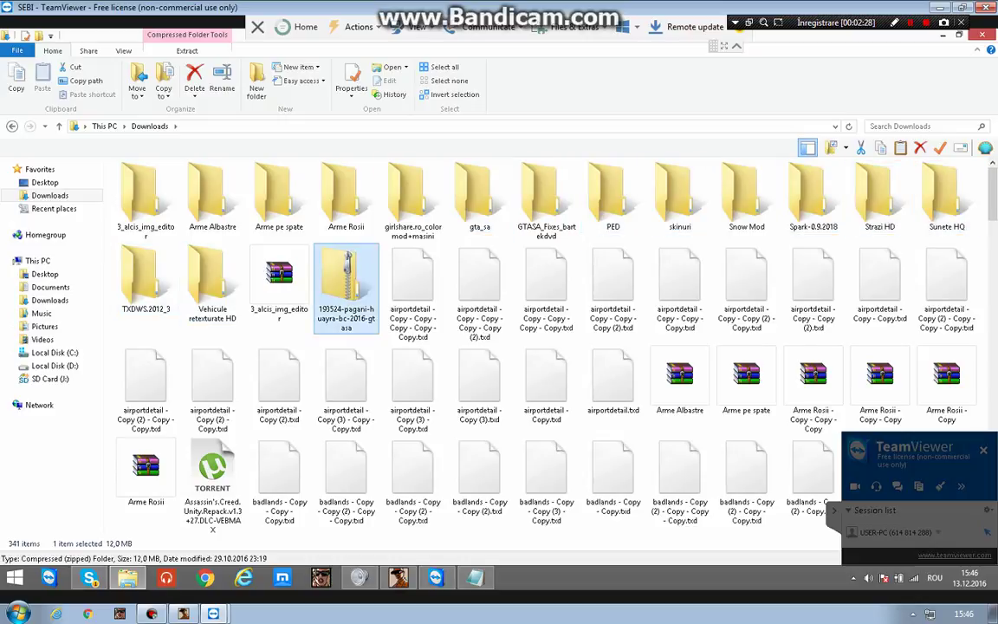
pyautogui.press('Right')
pyautogui.press('Right')
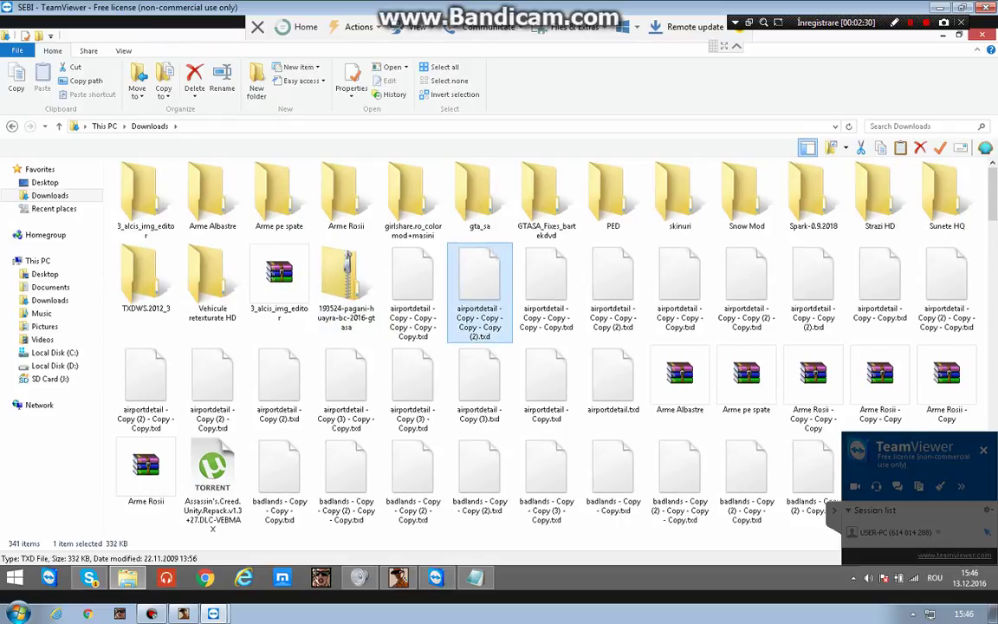
# Scroll to the end of Downloads past the girlshare.ro_9 archive, then launch the SA-MP server browser.
pyautogui.scroll(-2, 546, 347)
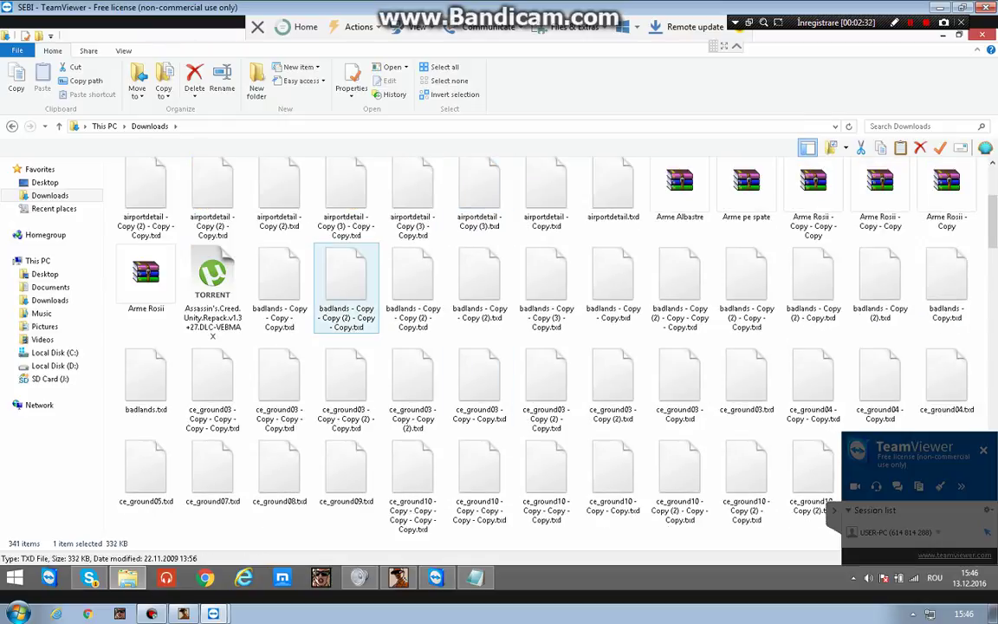
pyautogui.scroll(-5, 546, 346)
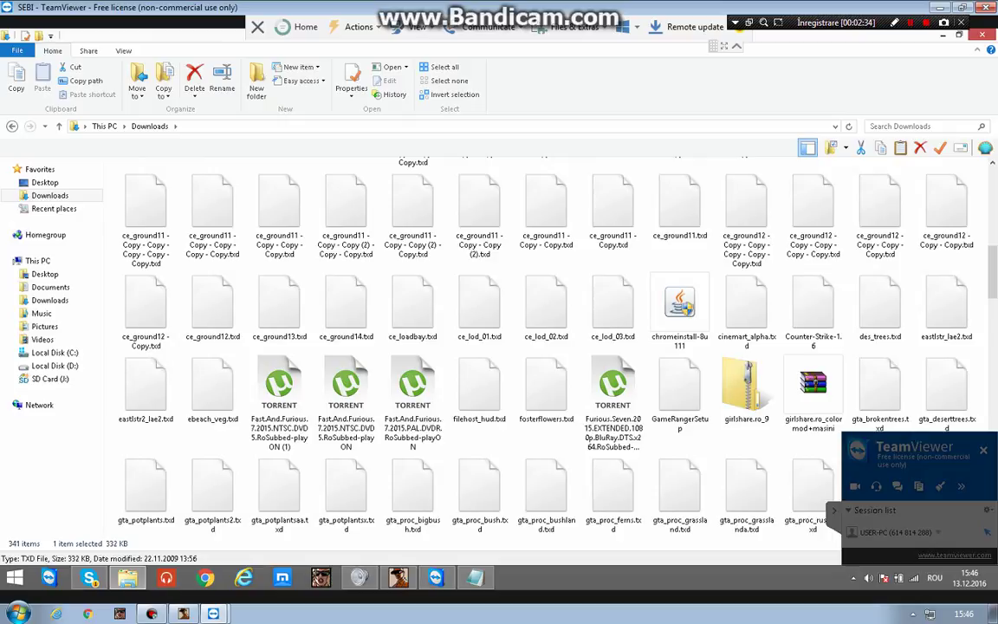
pyautogui.click(747, 386)
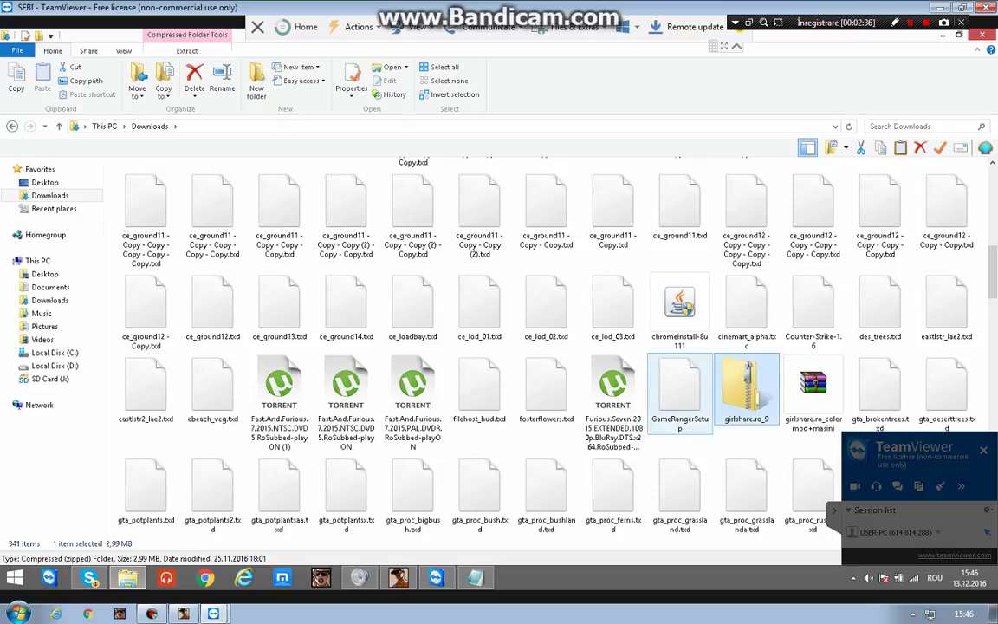
pyautogui.scroll(-3, 680, 390)
pyautogui.scroll(-3, 680, 390)
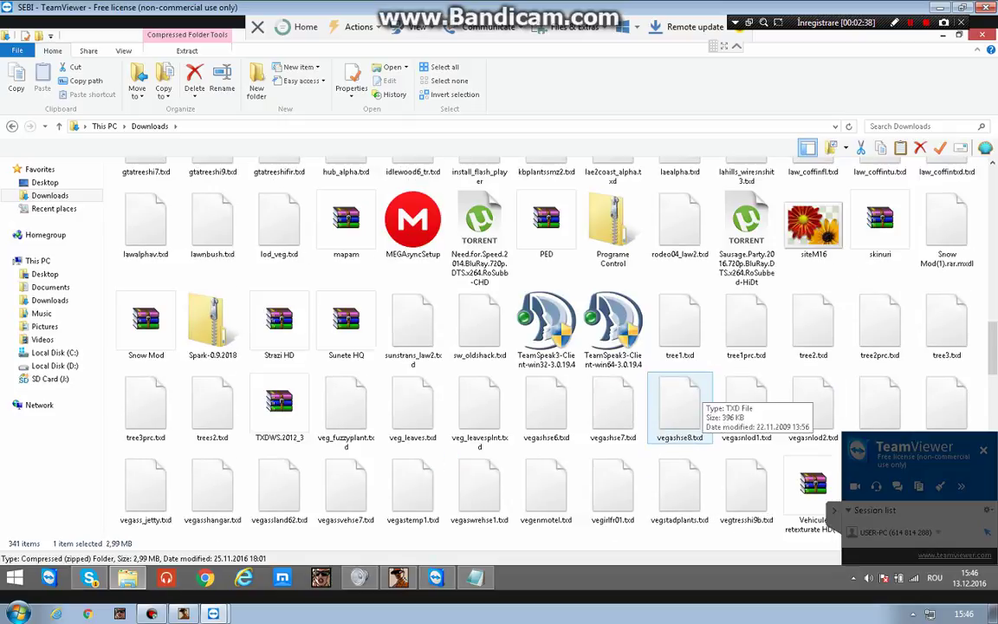
pyautogui.scroll(-10, 680, 390)
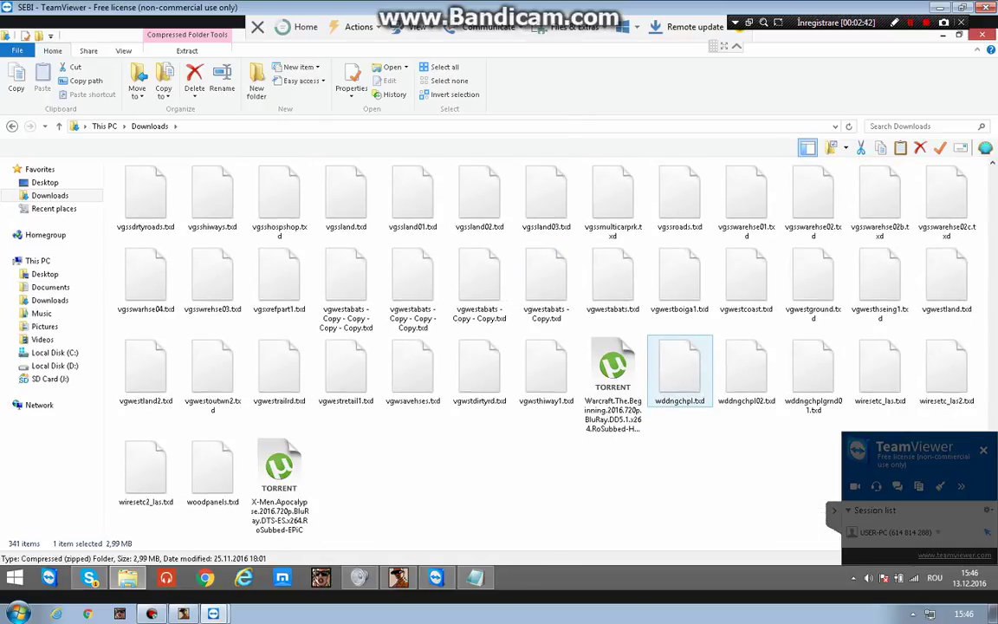
pyautogui.click(320, 577)
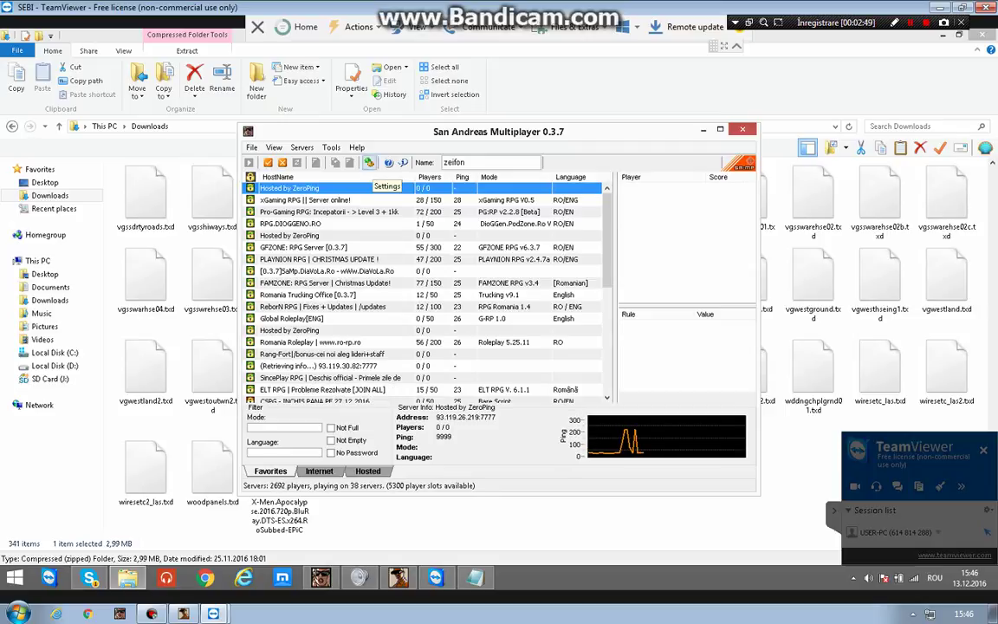
# Inspect the installation path in SA-MP Settings, then close the server browser.
pyautogui.click(369, 163)
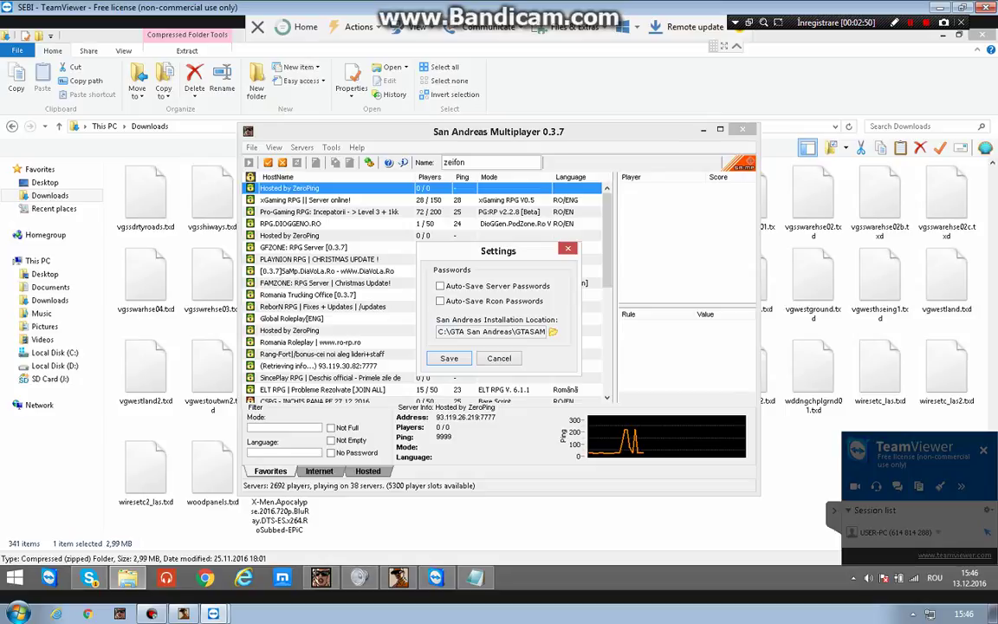
pyautogui.moveTo(438, 332); pyautogui.dragTo(480, 332)
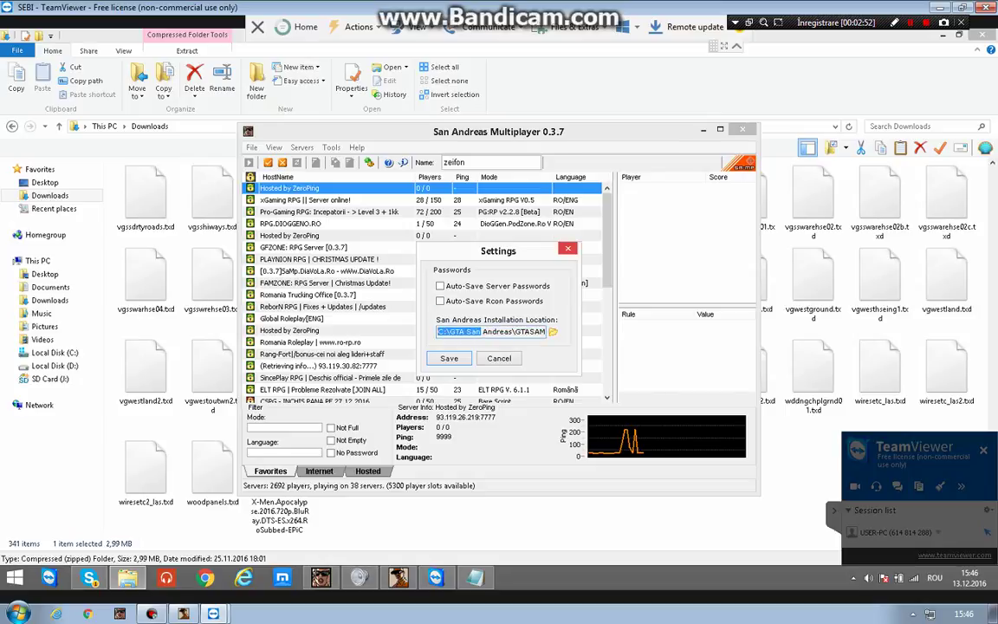
pyautogui.press('Escape')
pyautogui.press('Return')
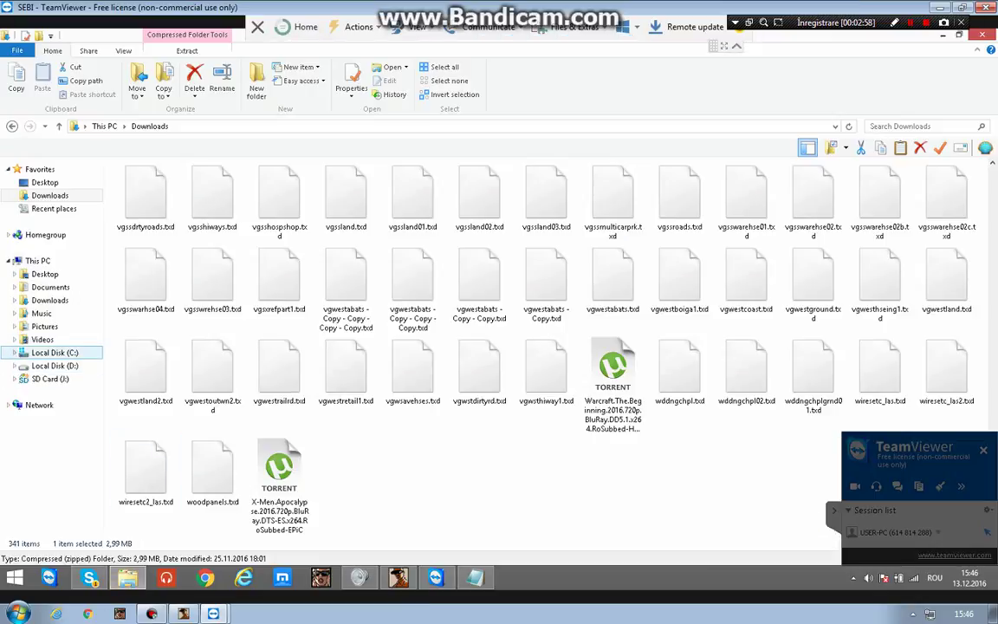
# Navigate from Local Disk (C:) through GTA San Andreas > GTASAMPFULL > GTA San Andreas into cleo.
pyautogui.click(55, 353)
pyautogui.press('Down')
pyautogui.press('Down')
pyautogui.press('Down')
pyautogui.press('Down')
pyautogui.press('Down')
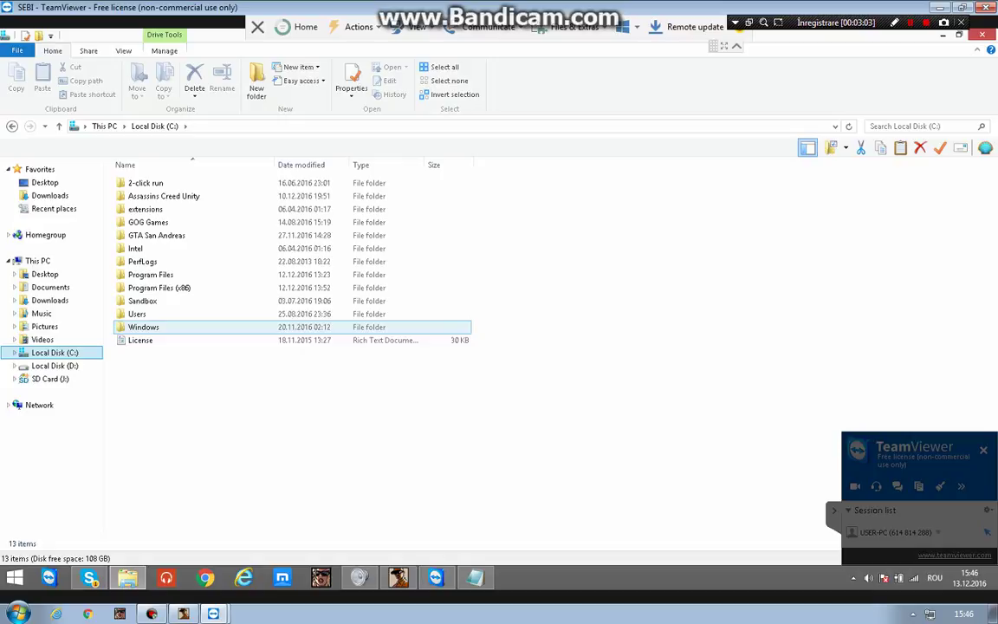
pyautogui.press('Up')
pyautogui.press('Up')
pyautogui.press('Up')
pyautogui.press('Up')
pyautogui.press('Up')
pyautogui.press('Up')
pyautogui.press('Up')
pyautogui.press('Return')
pyautogui.press('Down')
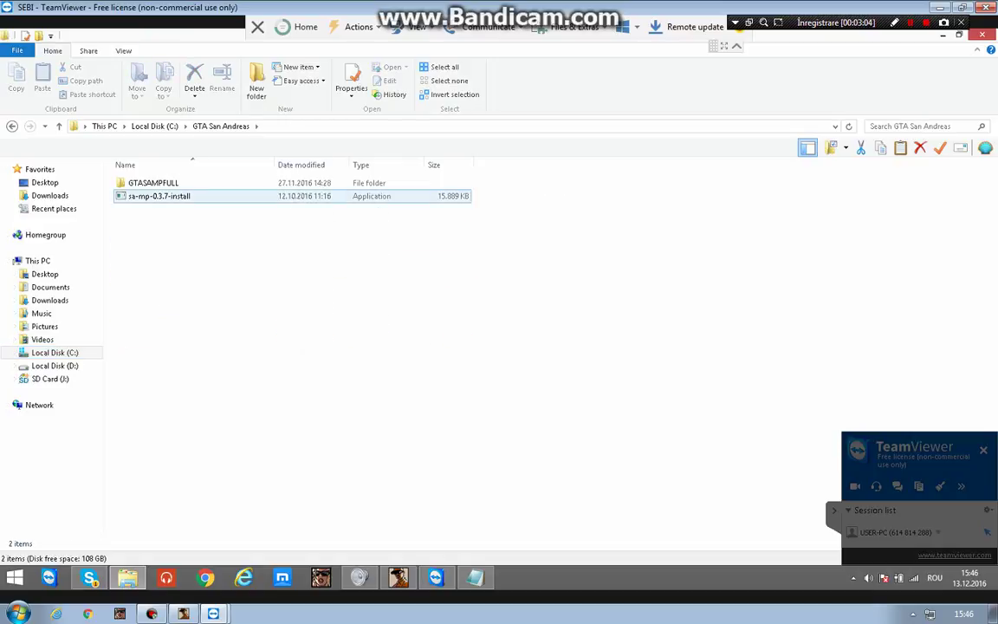
pyautogui.press('Up')
pyautogui.press('Return')
pyautogui.press('Down')
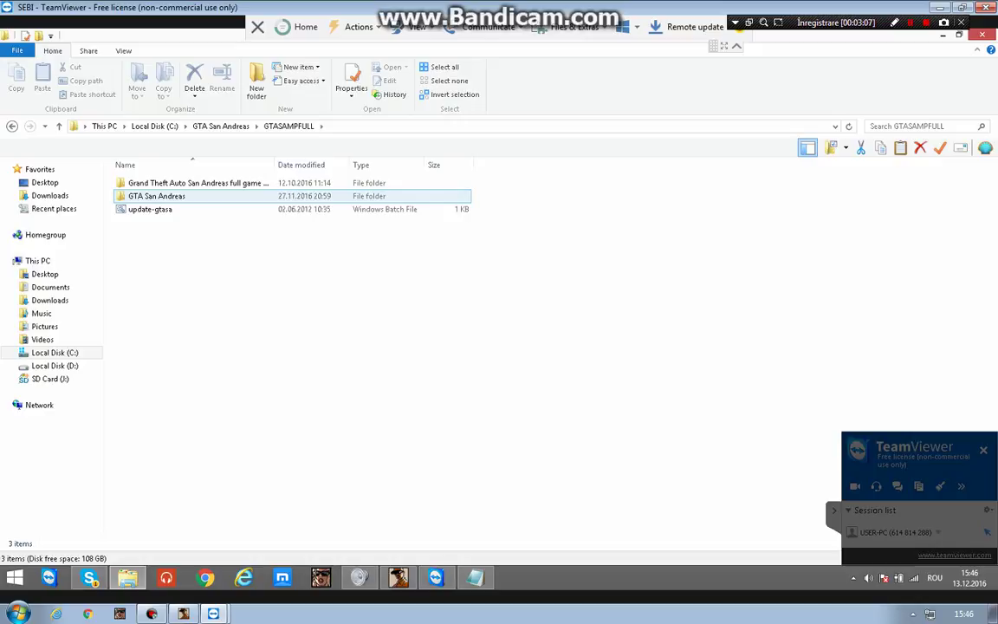
pyautogui.press('Return')
pyautogui.press('Down')
pyautogui.press('Down')
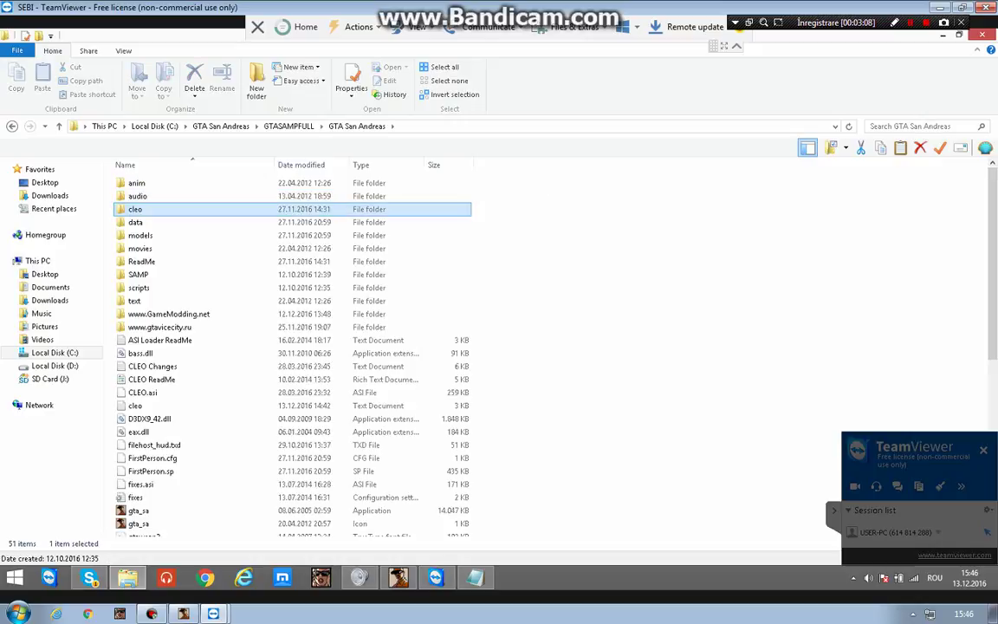
pyautogui.press('Return')
pyautogui.press('Down')
pyautogui.press('Down')
pyautogui.press('Down')
pyautogui.press('Down')
pyautogui.press('Down')
pyautogui.press('Down')
pyautogui.press('Down')
pyautogui.press('Down')
pyautogui.press('Down')
pyautogui.press('Down')
pyautogui.press('Down')
pyautogui.press('Down')
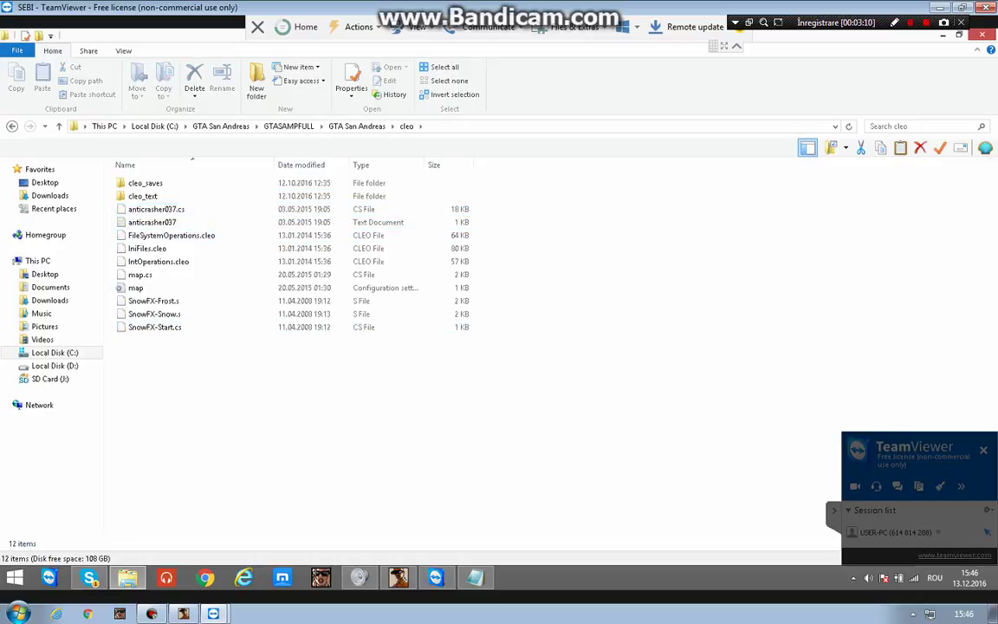
# Select and delete the cleo folder's files, review the game folder's files, then close Explorer.
pyautogui.hotkey('ctrl', 'a')
pyautogui.press('Delete')
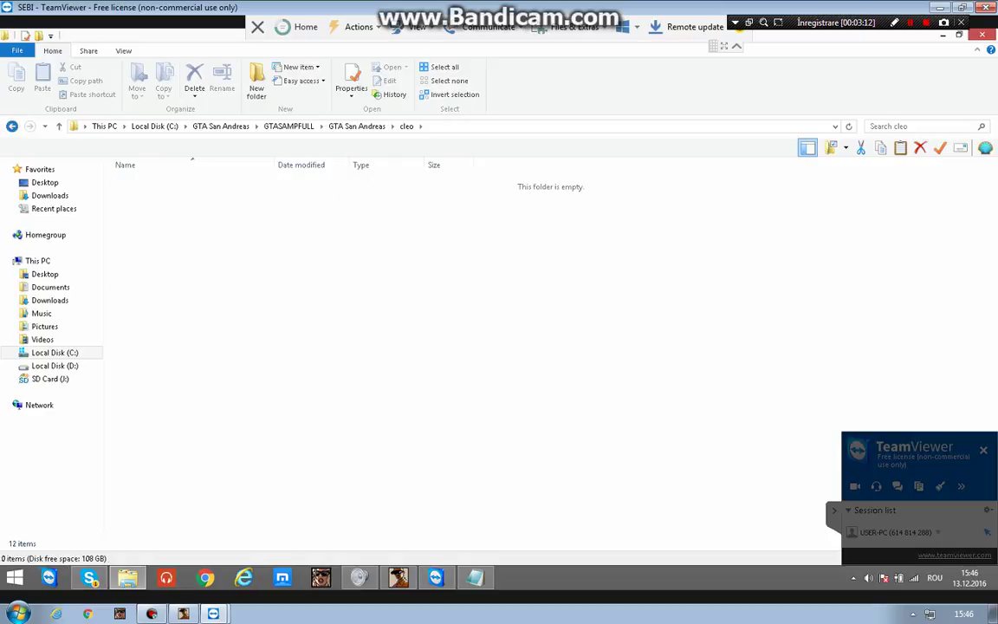
pyautogui.press('BackSpace')
pyautogui.press('Down')
pyautogui.press('Down')
pyautogui.press('Down')
pyautogui.press('Down')
pyautogui.press('Down')
pyautogui.press('Down')
pyautogui.press('Down')
pyautogui.press('Down')
pyautogui.press('Down')
pyautogui.press('Down')
pyautogui.press('Down')
pyautogui.press('Down')
pyautogui.press('Down')
pyautogui.press('Down')
pyautogui.press('Down')
pyautogui.press('Down')
pyautogui.press('Down')
pyautogui.press('Down')
pyautogui.press('Down')
pyautogui.press('Down')
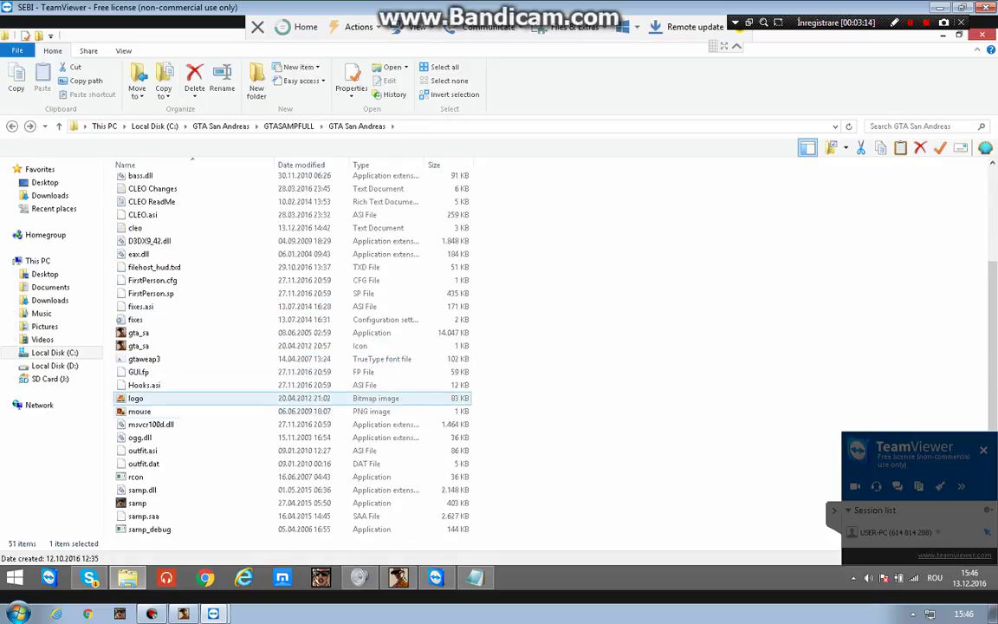
pyautogui.press('Down')
pyautogui.press('Down')
pyautogui.press('Down')
pyautogui.press('Down')
pyautogui.press('Down')
pyautogui.press('Down')
pyautogui.press('Down')
pyautogui.press('Down')
pyautogui.press('Down')
pyautogui.press('Down')
pyautogui.press('Down')
pyautogui.press('Down')
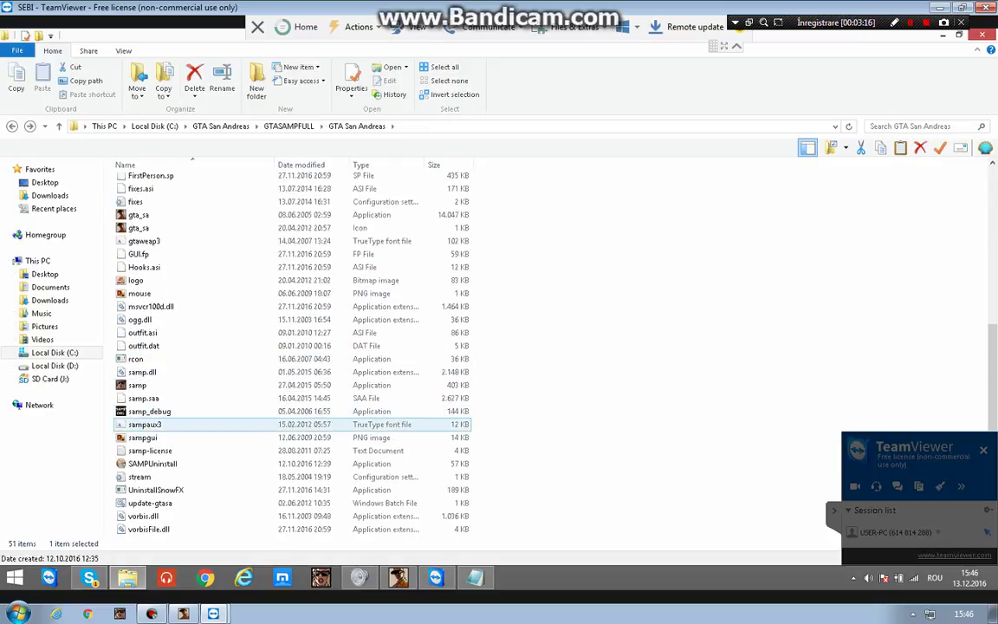
pyautogui.press('Down')
pyautogui.press('Down')
pyautogui.press('Down')
pyautogui.press('Down')
pyautogui.press('Down')
pyautogui.press('Down')
pyautogui.press('Up')
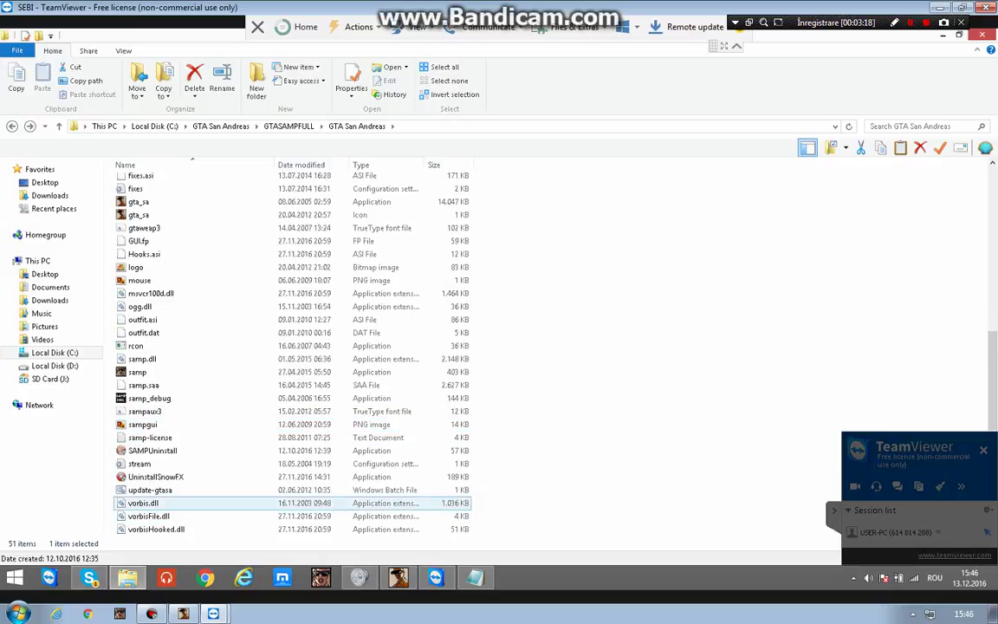
pyautogui.press('Up')
pyautogui.press('Up')
pyautogui.press('Up')
pyautogui.press('Up')
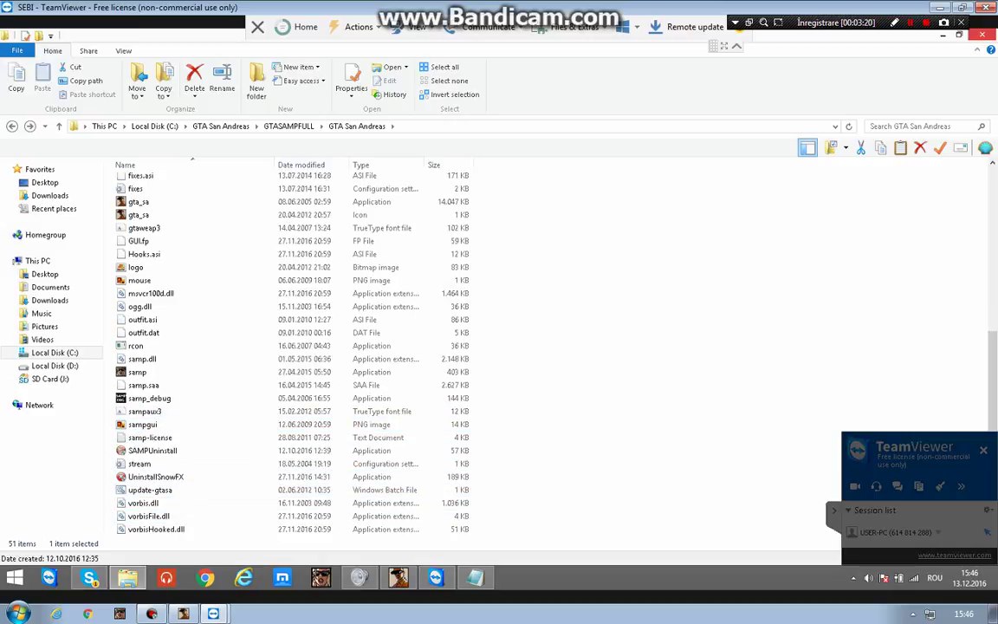
pyautogui.hotkey('alt', 'F4')
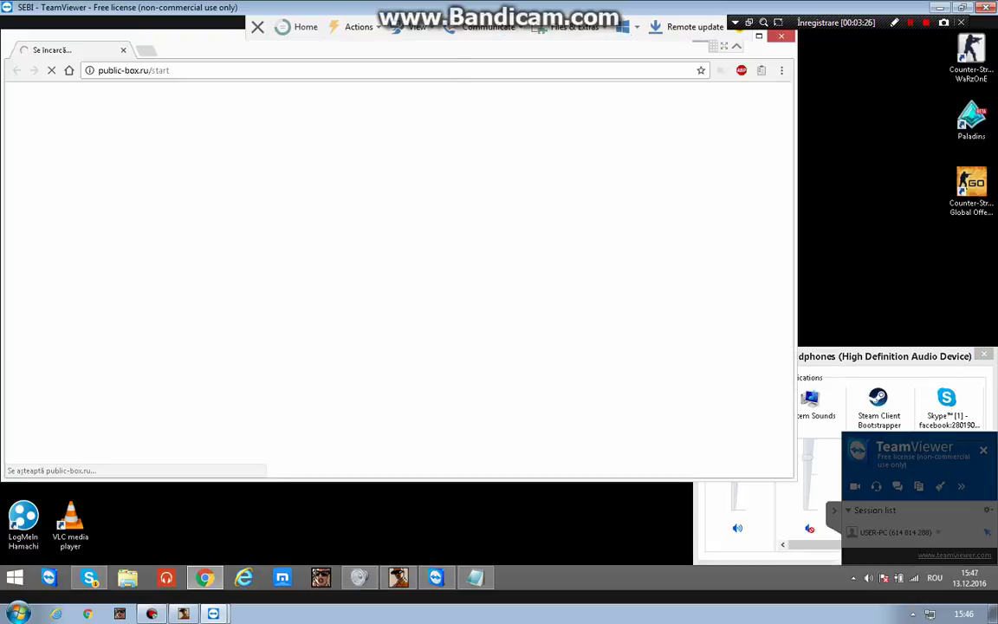
# Search 'osf down', open the OSForensics download page and save the osf.exe installer to Downloads.
pyautogui.hotkey('ctrl', 'l')
pyautogui.write('os')
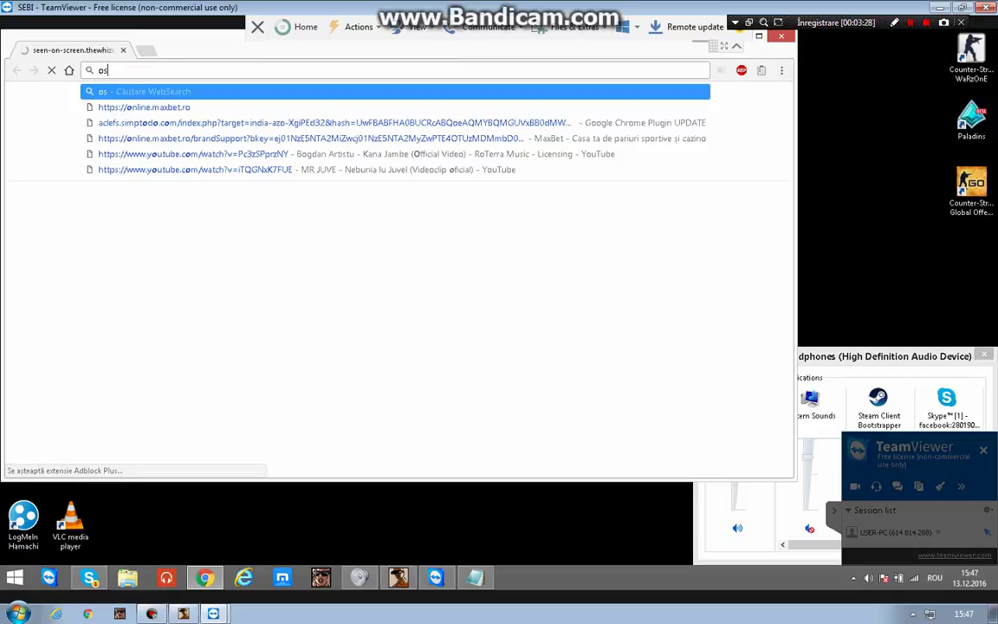
pyautogui.write('f download')
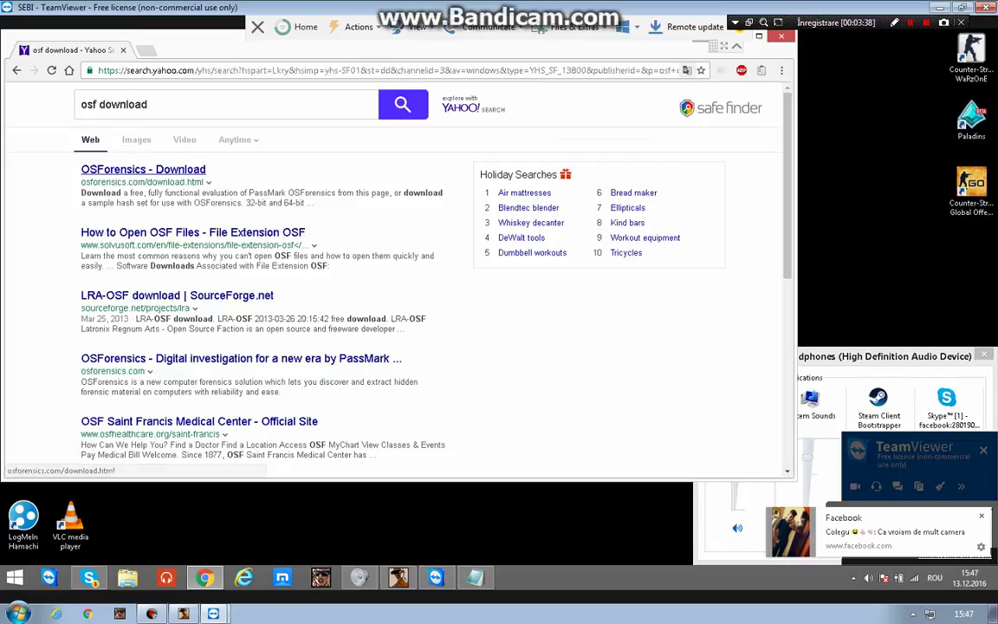
pyautogui.click(143, 169)
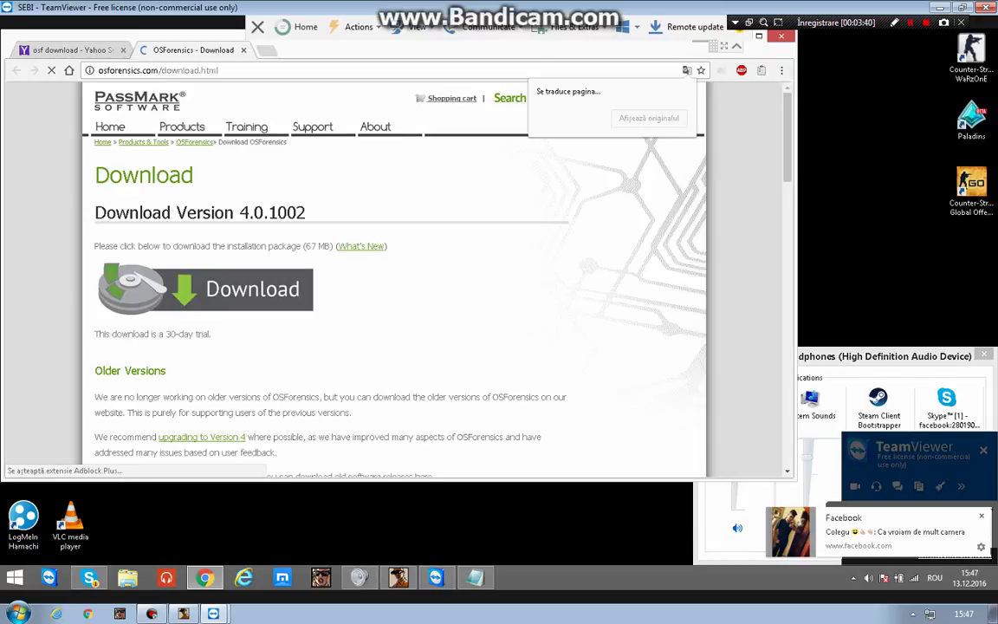
pyautogui.click(251, 289)
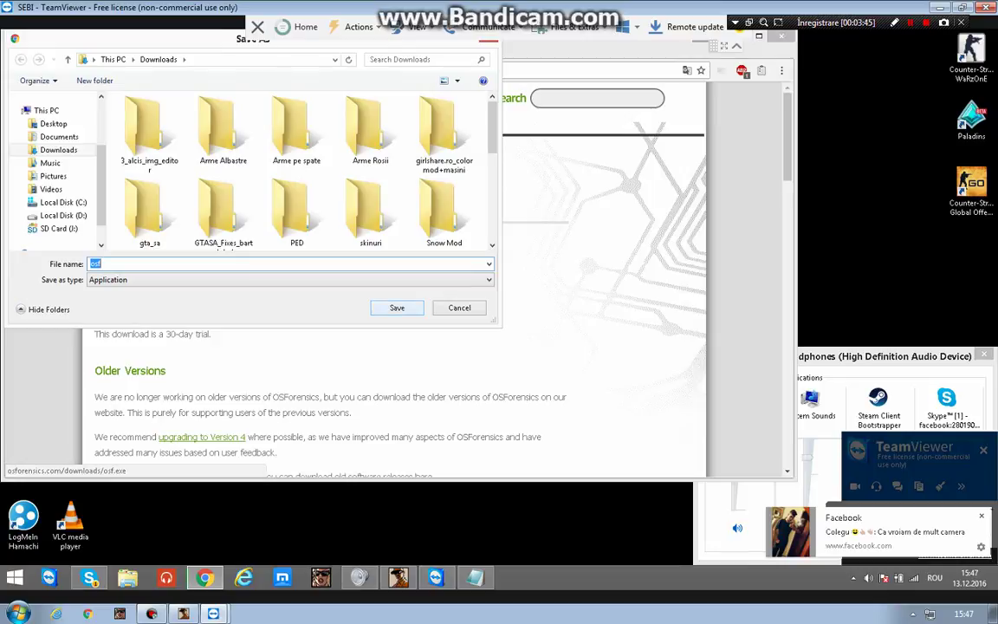
pyautogui.press('Return')
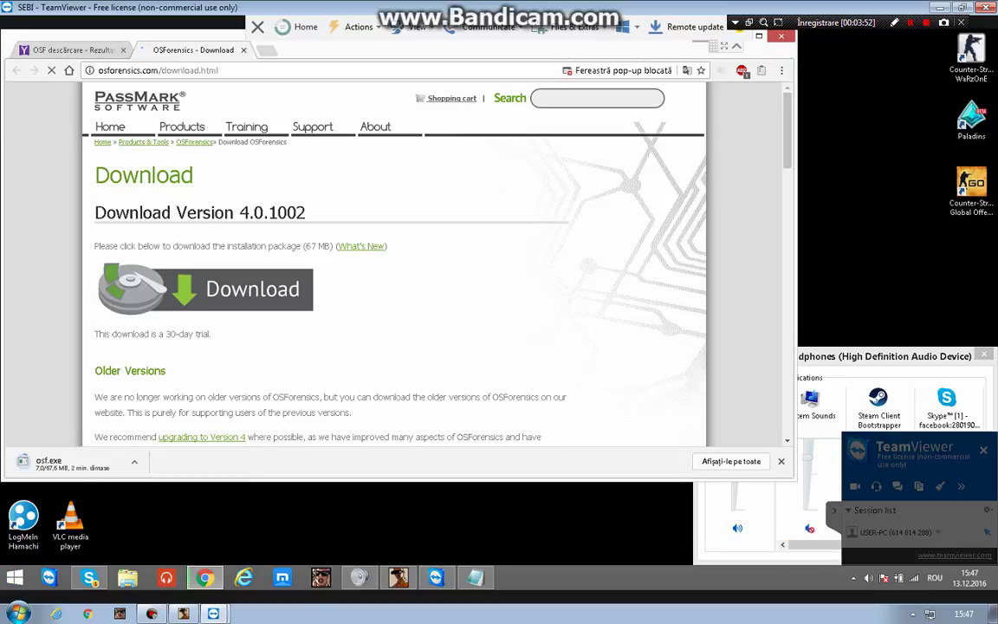
pyautogui.moveTo(398, 577)
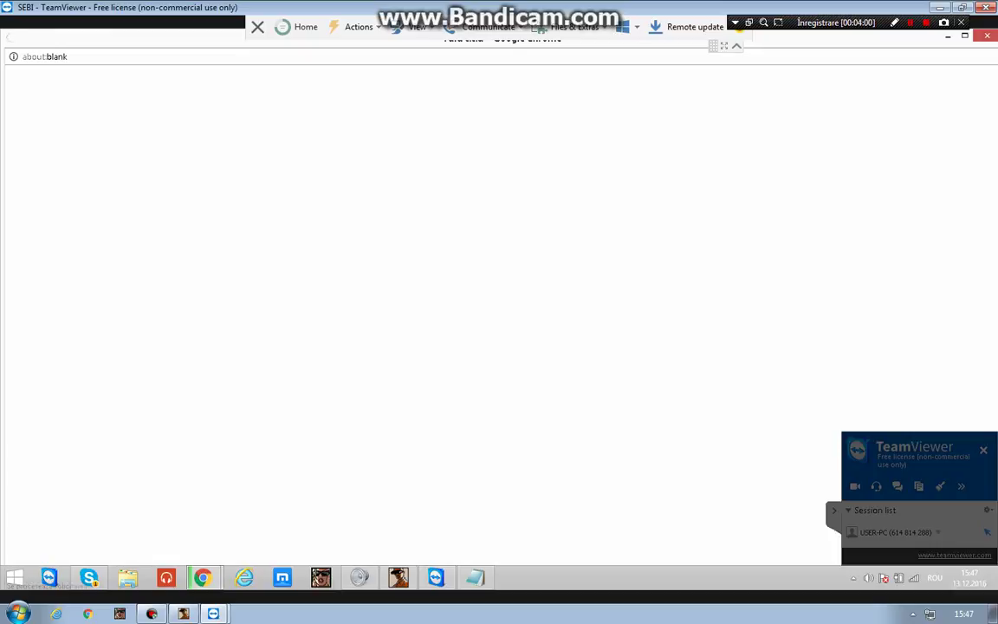
# Search Chrome history for 'ren', 'wallha' and 'norec', finding nothing, then open the Downloads page.
pyautogui.hotkey('ctrl', 'h')
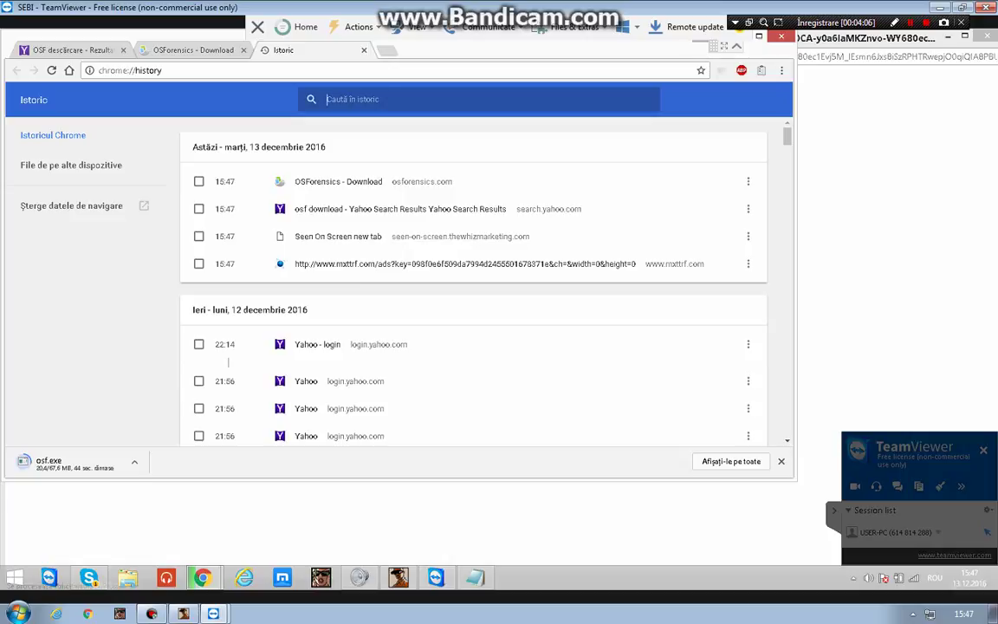
pyautogui.write('ren')
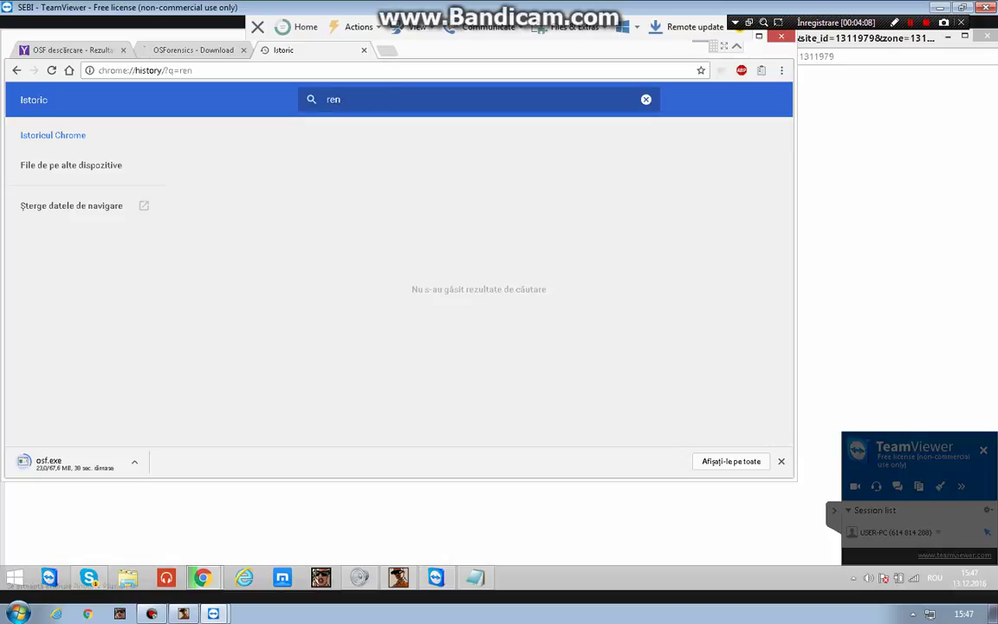
pyautogui.press('BackSpace')
pyautogui.press('BackSpace')
pyautogui.press('BackSpace')
pyautogui.write('wal')
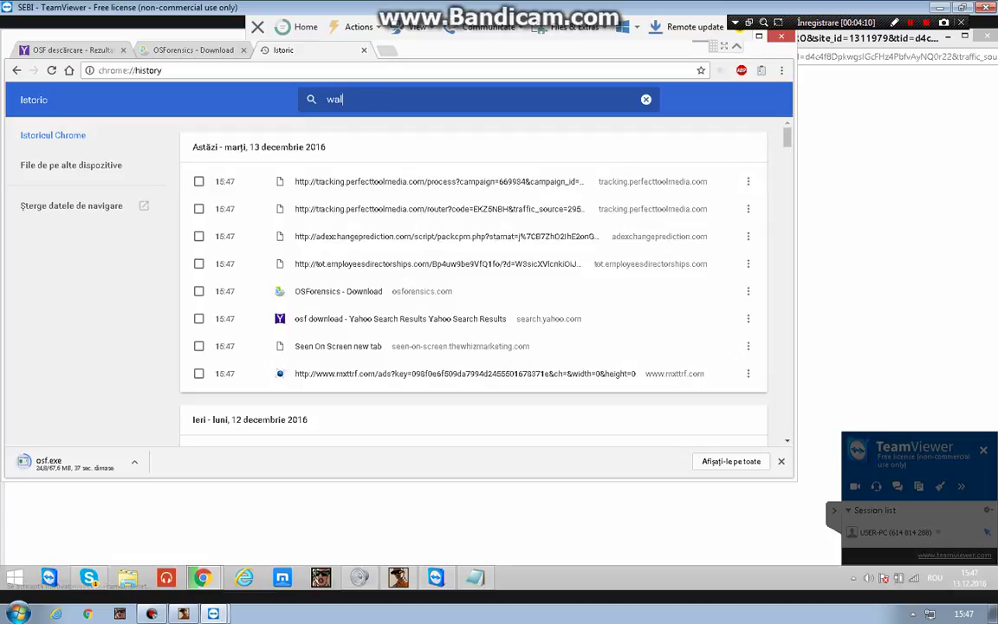
pyautogui.write('lha')
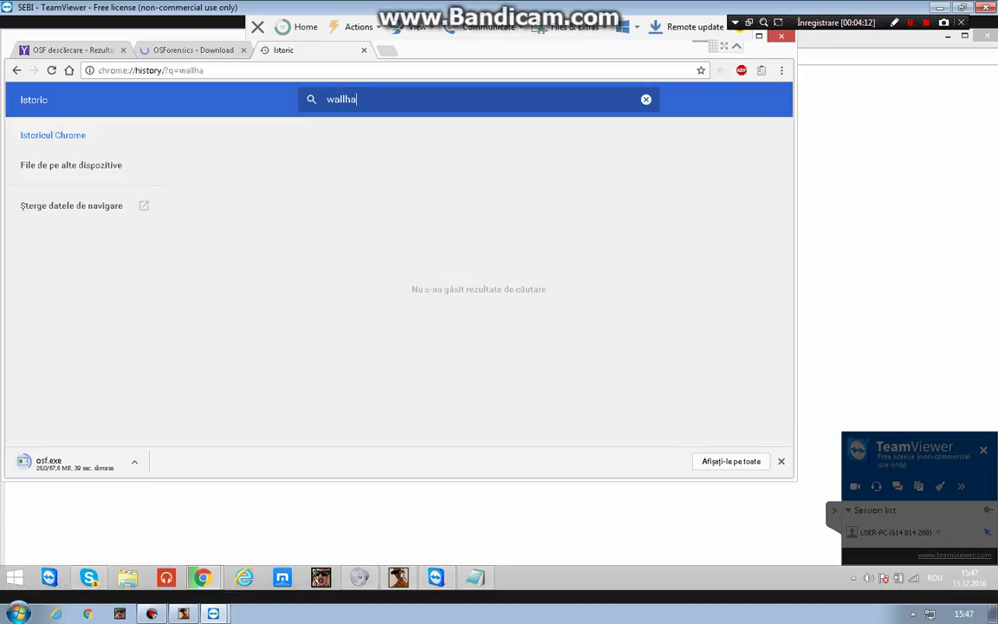
pyautogui.hotkey('ctrl', 'a')
pyautogui.press('BackSpace')
pyautogui.write('norec')
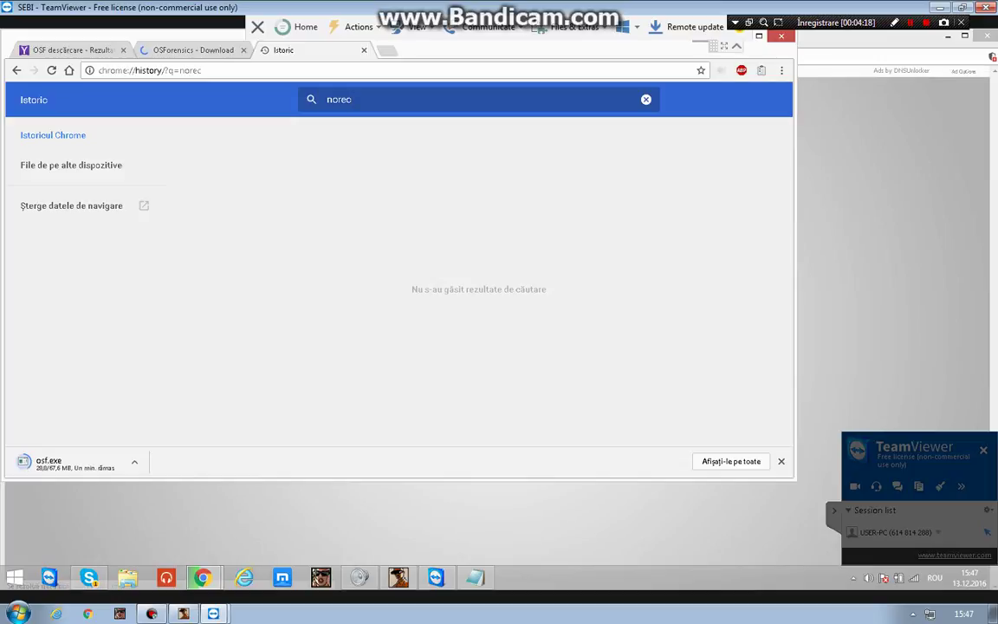
pyautogui.hotkey('ctrl', 'a')
pyautogui.press('BackSpace')
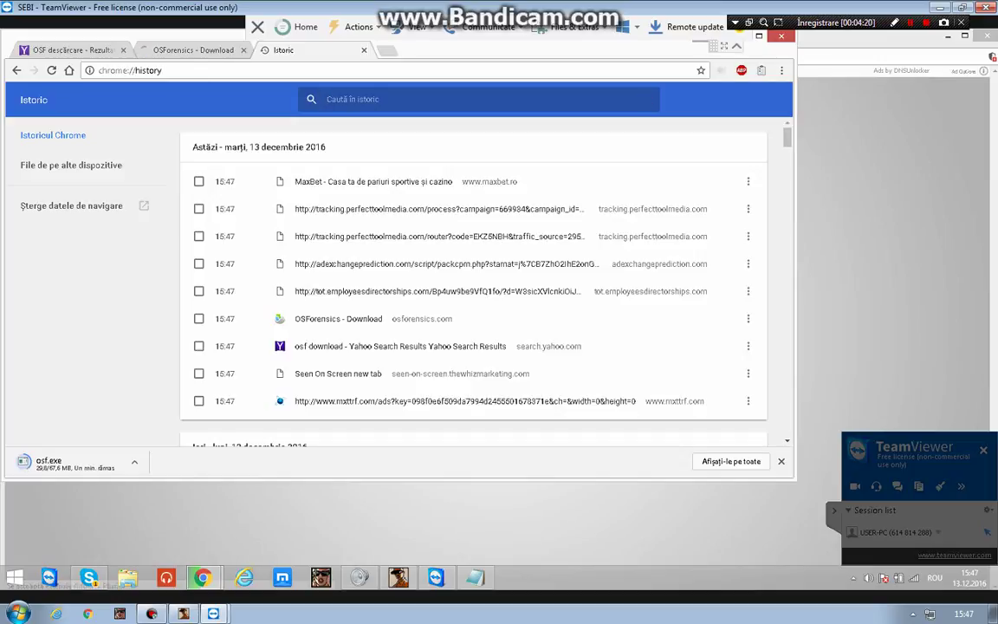
pyautogui.hotkey('ctrl', 'j')
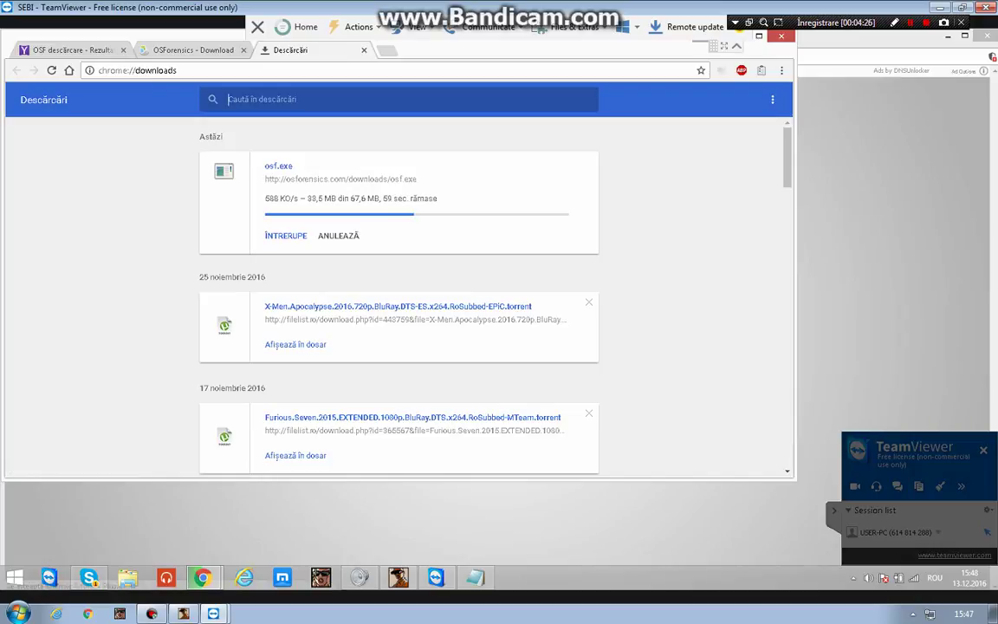
# Search the download list for 'renko', 'aimbot' and 'wallhack', then close the Descărcări tab.
pyautogui.write('ren')
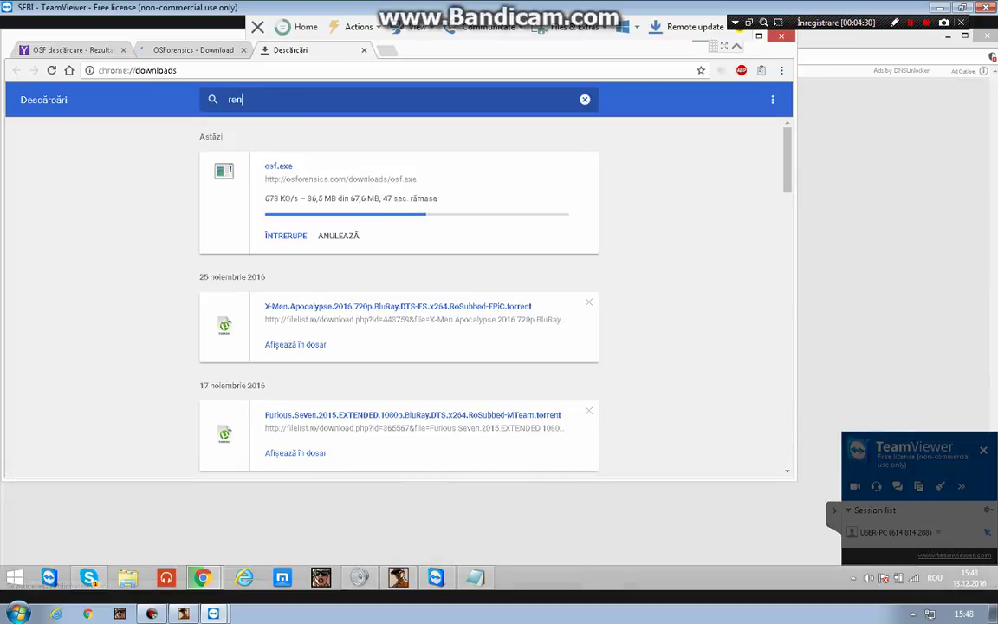
pyautogui.write('ko')
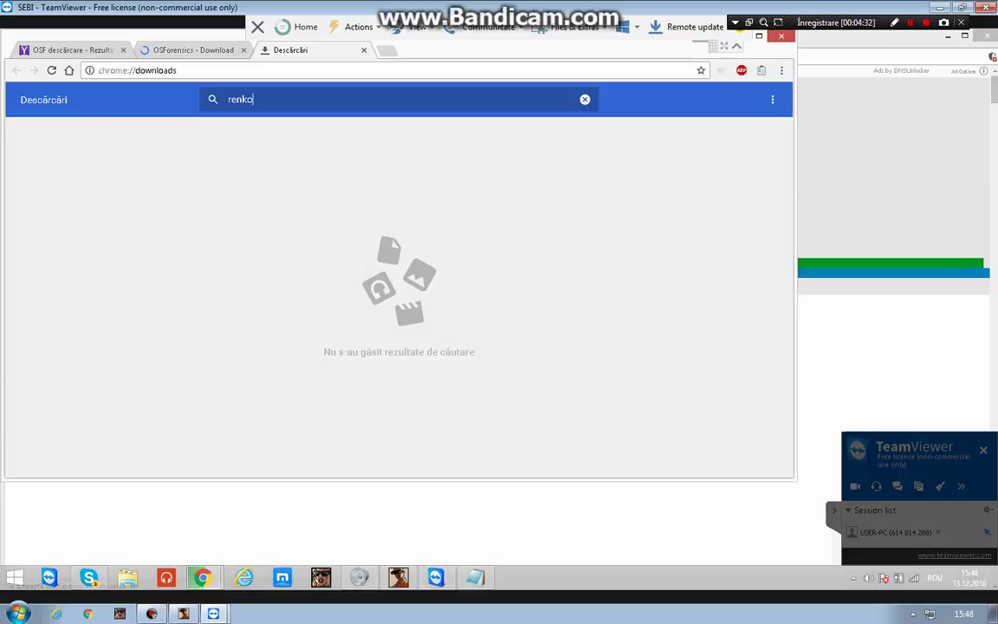
pyautogui.press('BackSpace')
pyautogui.press('BackSpace')
pyautogui.press('BackSpace')
pyautogui.press('BackSpace')
pyautogui.press('BackSpace')
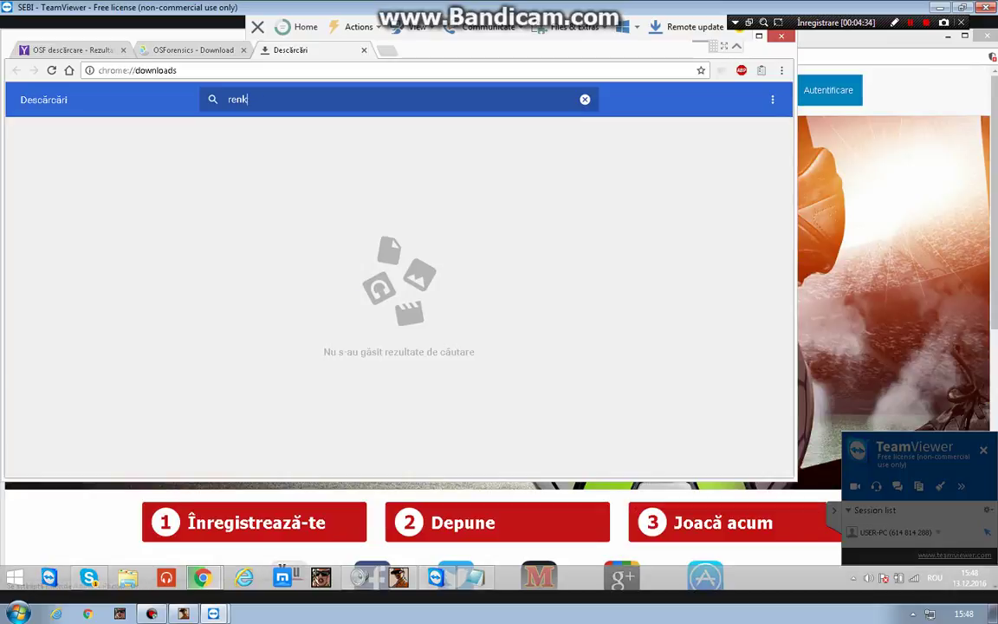
pyautogui.write('aimbot')
pyautogui.press('BackSpace')
pyautogui.press('BackSpace')
pyautogui.press('BackSpace')
pyautogui.press('BackSpace')
pyautogui.press('BackSpace')
pyautogui.press('BackSpace')
pyautogui.write('wallhack')
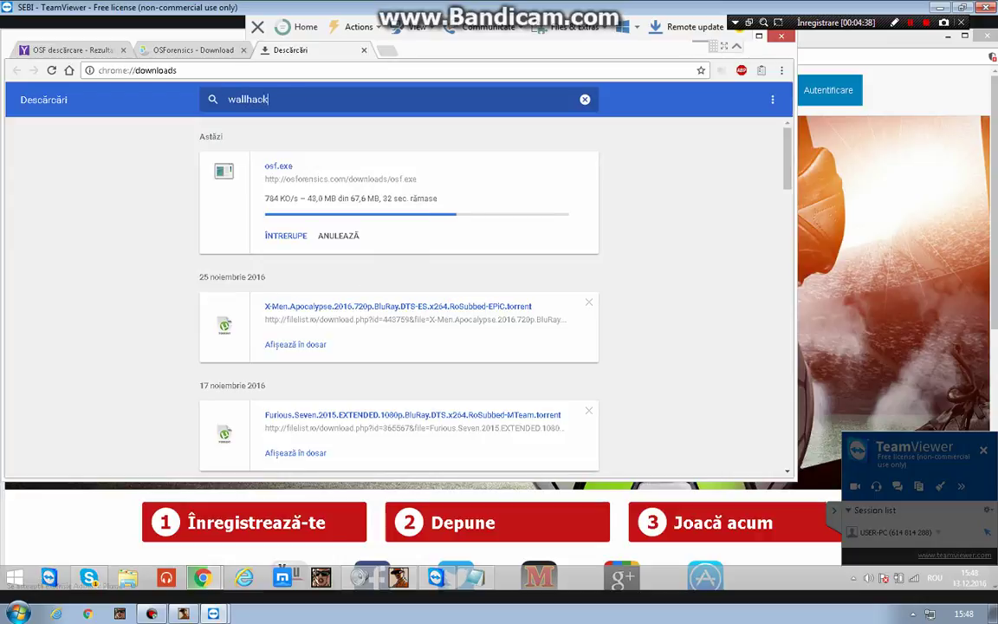
pyautogui.press('BackSpace')
pyautogui.press('BackSpace')
pyautogui.press('BackSpace')
pyautogui.press('BackSpace')
pyautogui.press('BackSpace')
pyautogui.press('BackSpace')
pyautogui.press('BackSpace')
pyautogui.press('BackSpace')
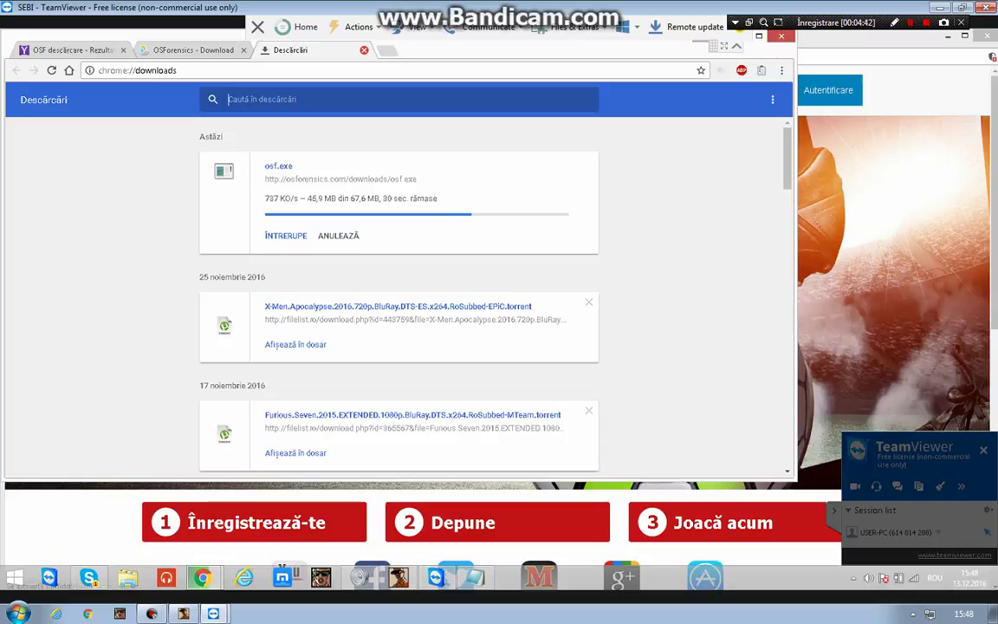
pyautogui.click(364, 49)
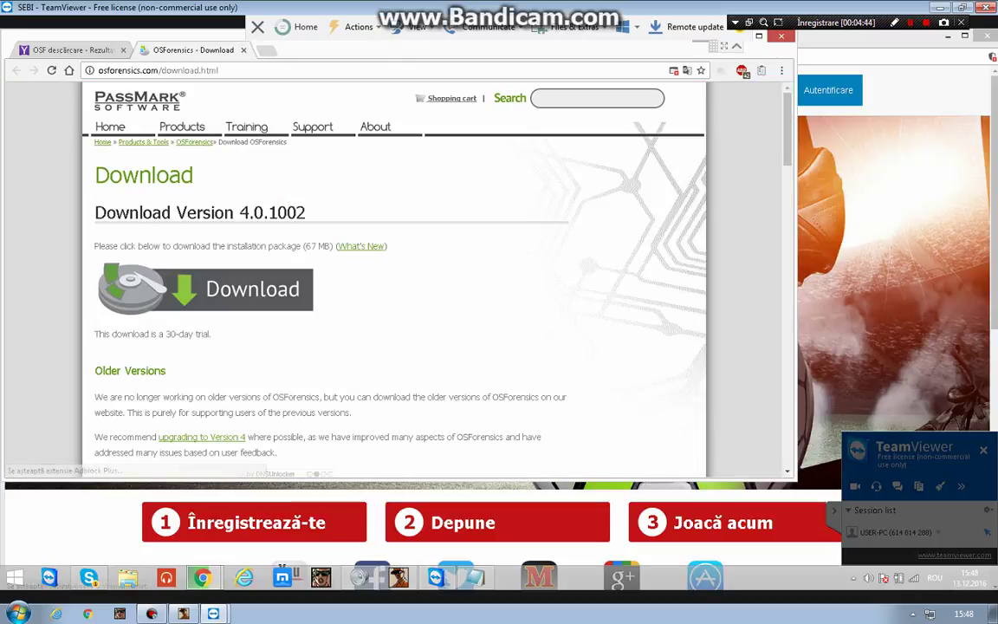
# Scroll to OSForensics system requirements, then open History and Downloads showing osf.exe completed.
pyautogui.scroll(-2, 394, 277)
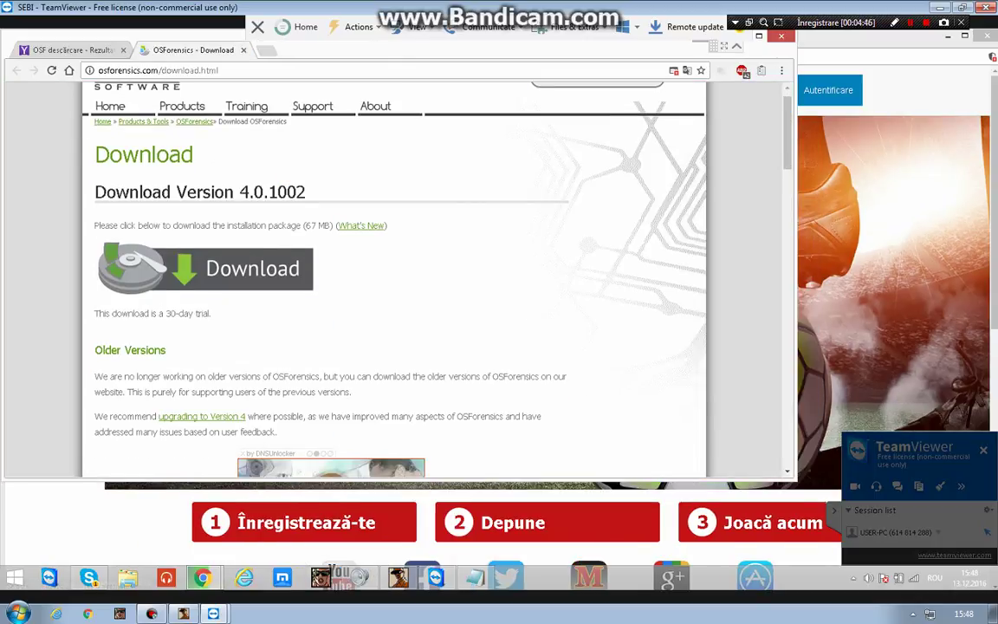
pyautogui.scroll(-5, 394, 277)
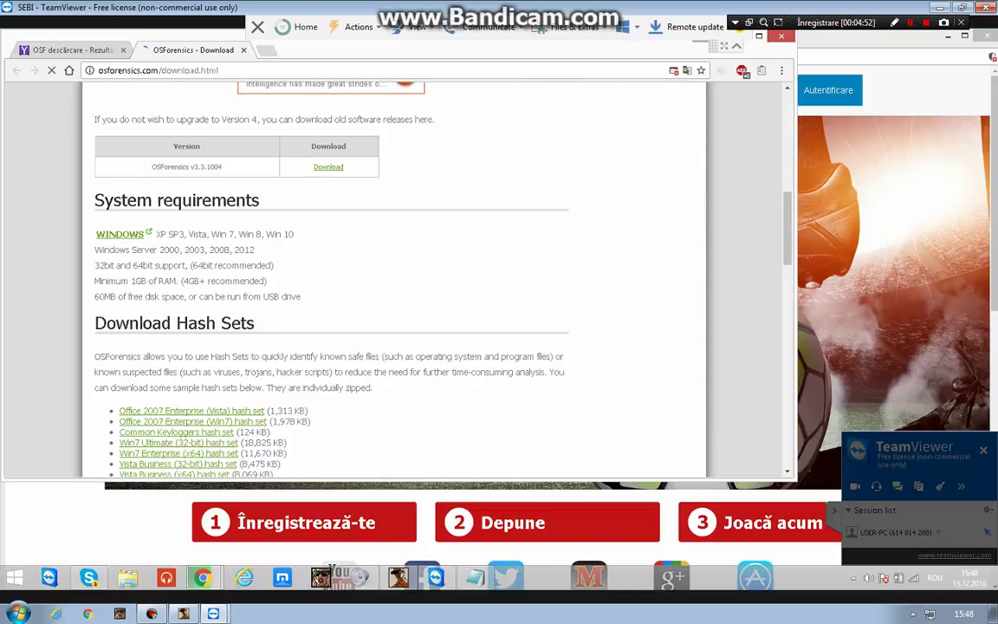
pyautogui.hotkey('ctrl', 'h')
pyautogui.hotkey('ctrl', 'j')
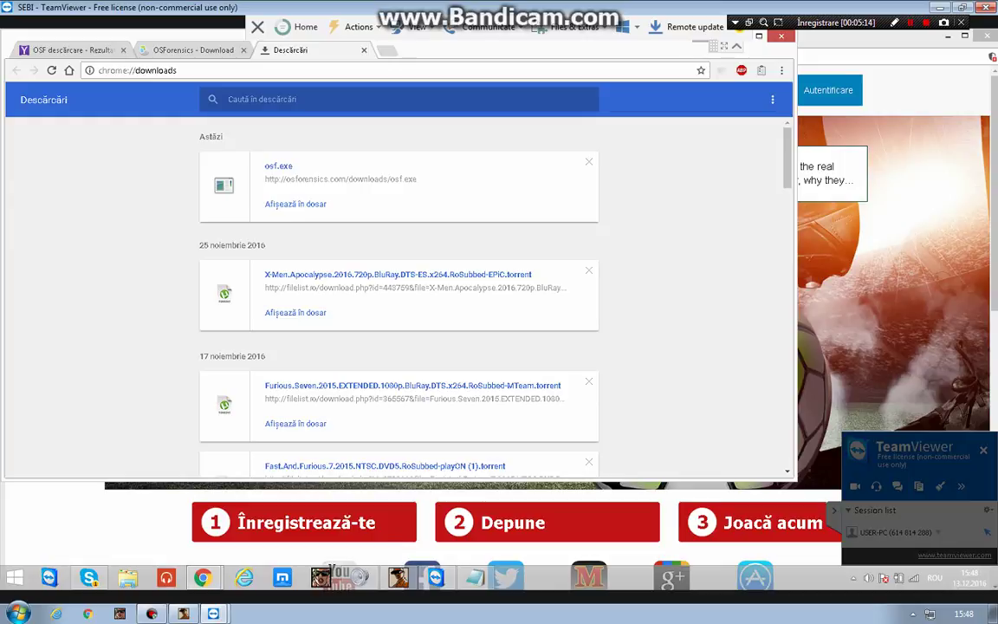
# Run osf.exe from its folder, approving UAC, accepting the licence and keeping the default install folder.
pyautogui.click(296, 203)
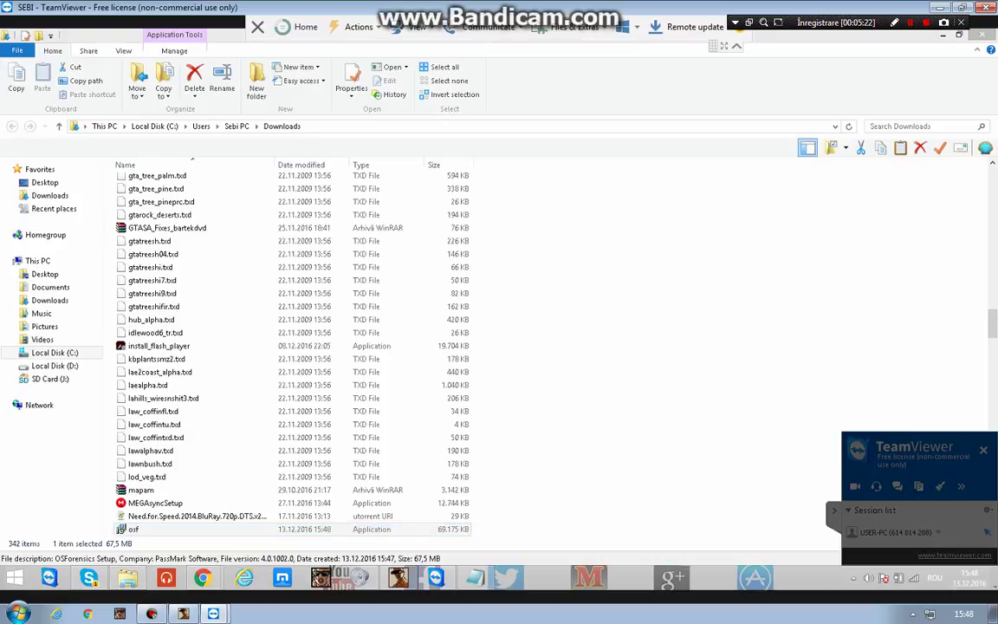
pyautogui.hotkey('alt', 'y')
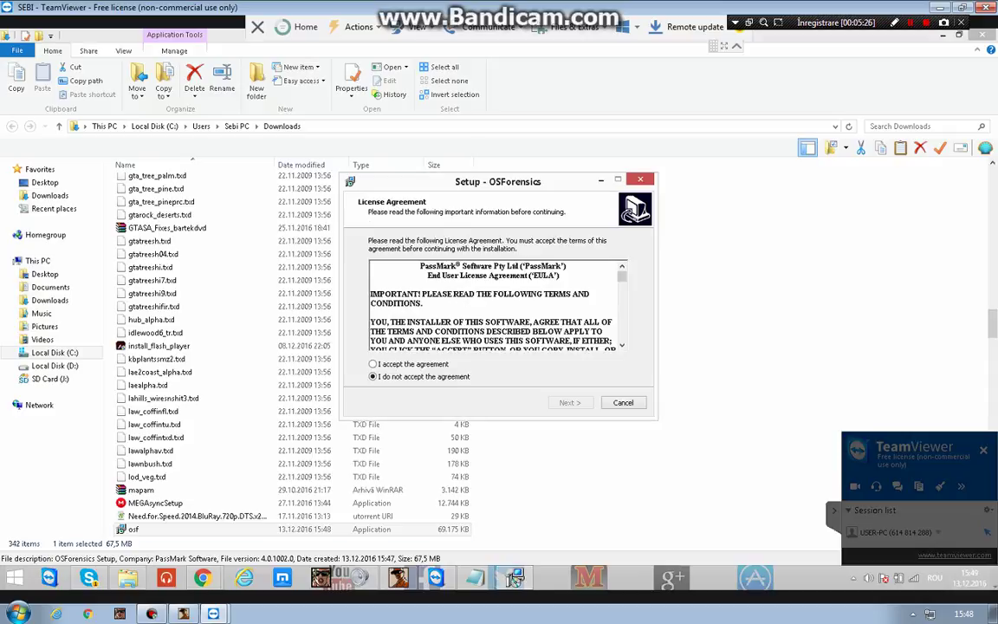
pyautogui.hotkey('alt', 'a')
pyautogui.hotkey('alt', 'n')
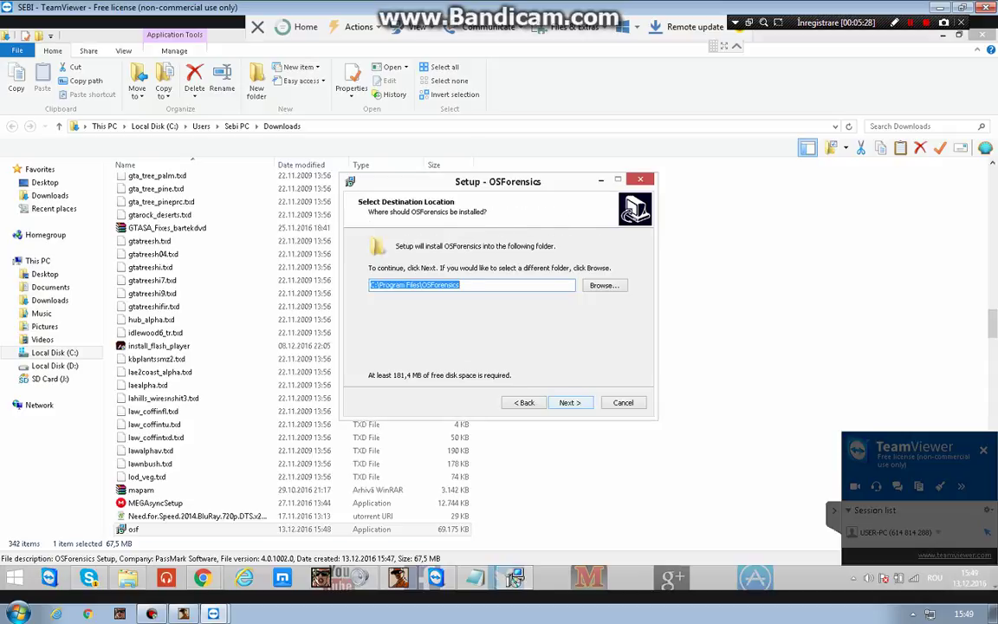
pyautogui.press('Return')
pyautogui.press('Return')
pyautogui.press('Return')
pyautogui.press('Return')
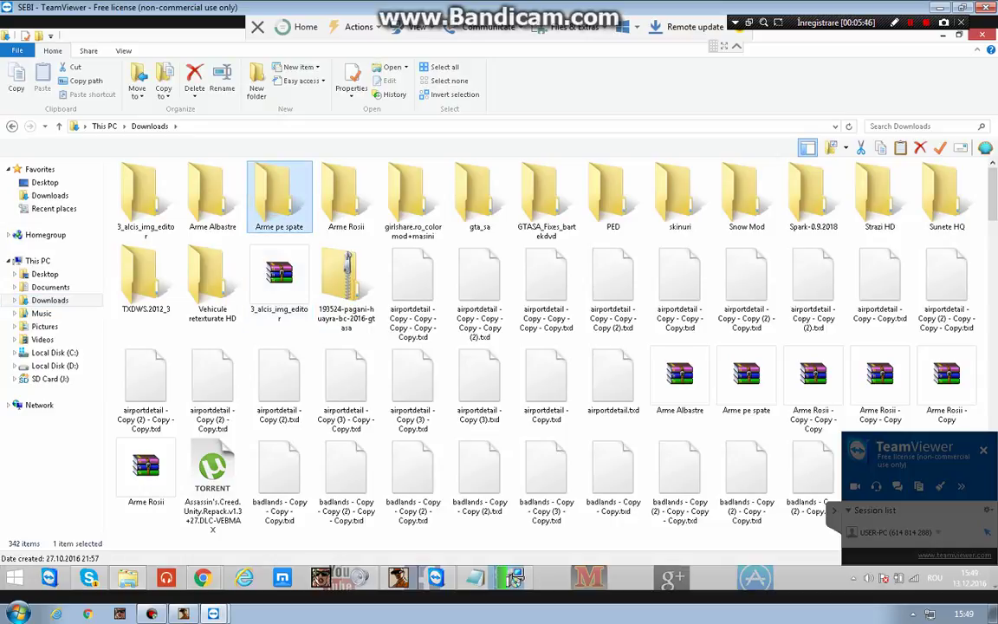
# Browse the Downloads folder files, typing vgwestc, then minimise the Explorer window.
pyautogui.click(279, 279)
pyautogui.scroll(-3, 279, 286)
pyautogui.scroll(-10, 347, 312)
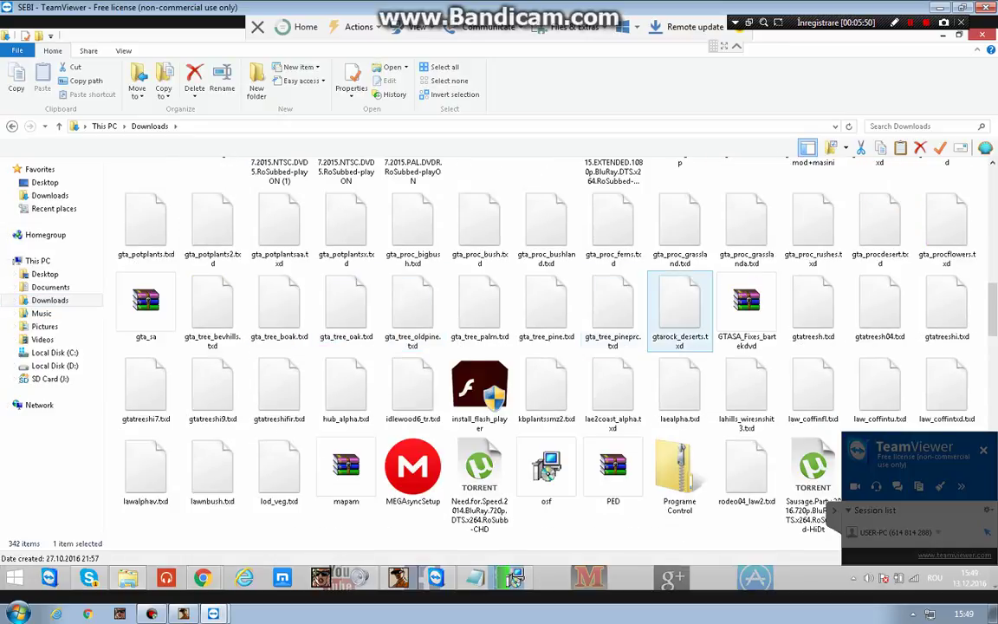
pyautogui.click(679, 476)
pyautogui.scroll(-4, 679, 476)
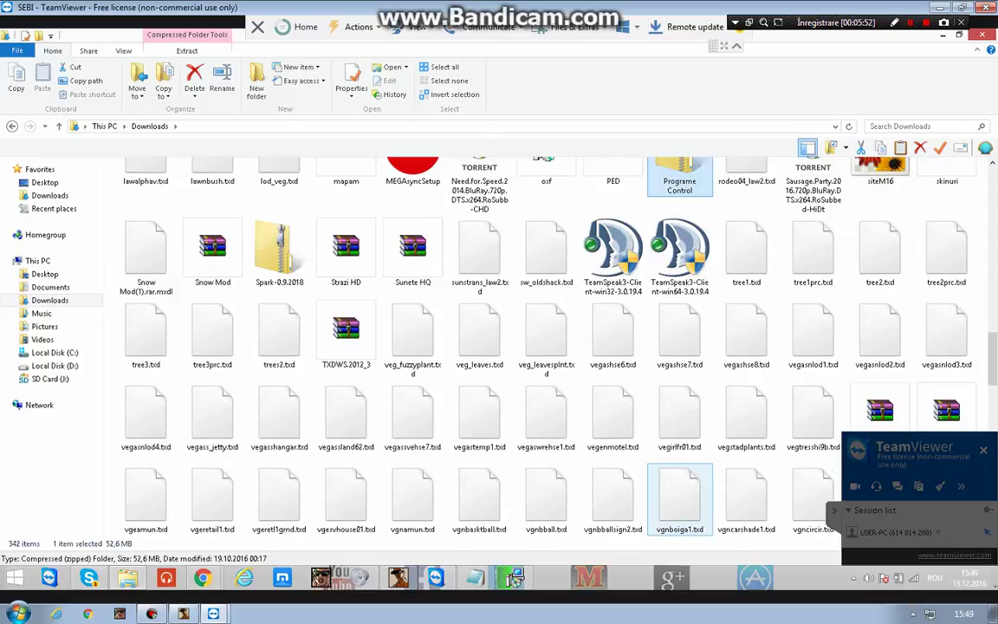
pyautogui.click(679, 334)
pyautogui.scroll(-1, 679, 416)
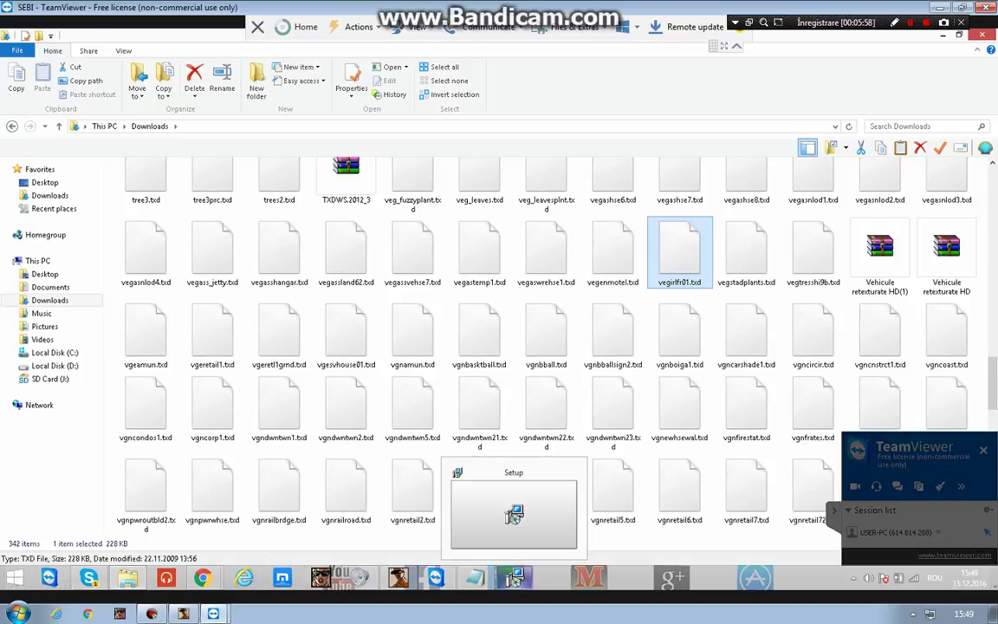
pyautogui.write('vgwestc')
pyautogui.scroll(-1, 514, 579)
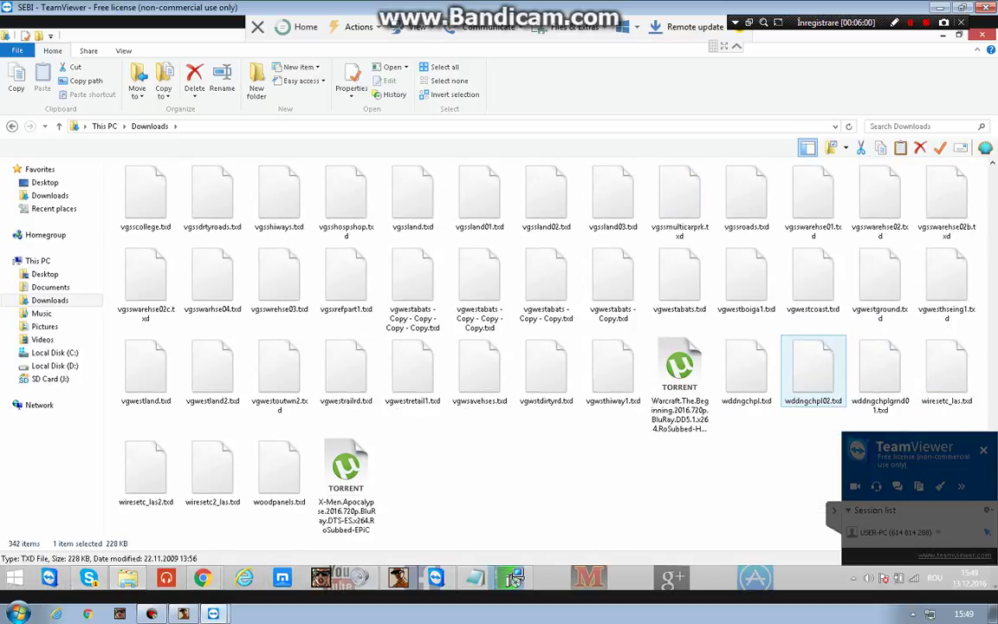
pyautogui.scroll(5, 514, 579)
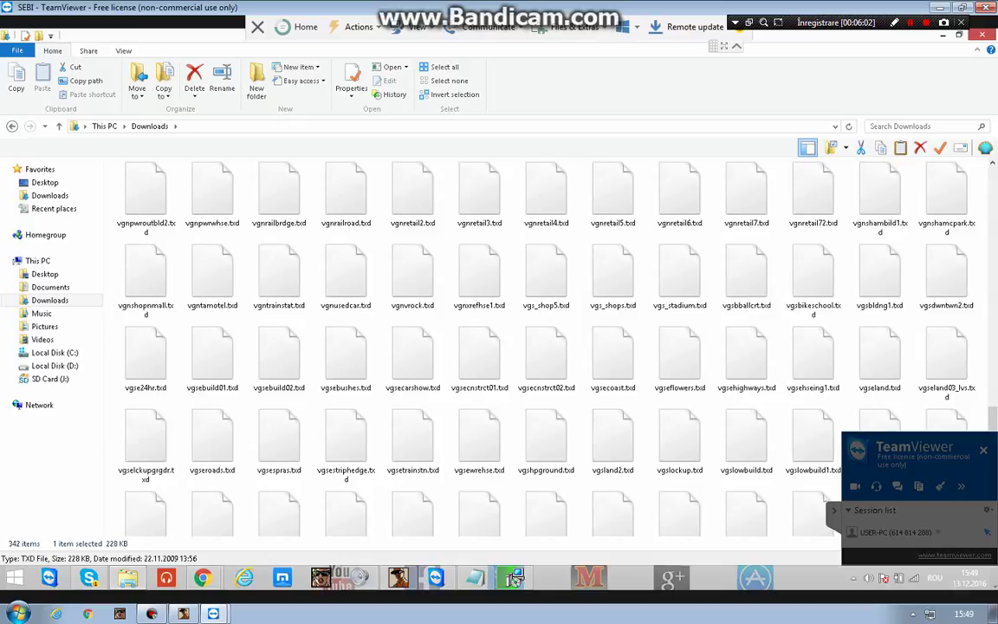
pyautogui.click(514, 579)
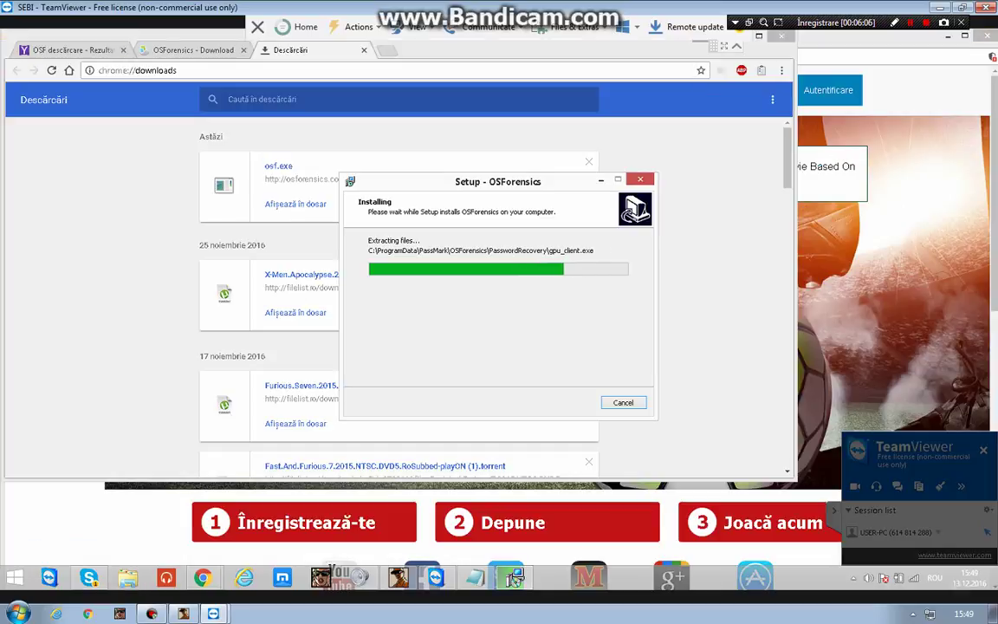
# Close the osf search and download tabs, then finish setup and launch OSForensics.
pyautogui.click(514, 578)
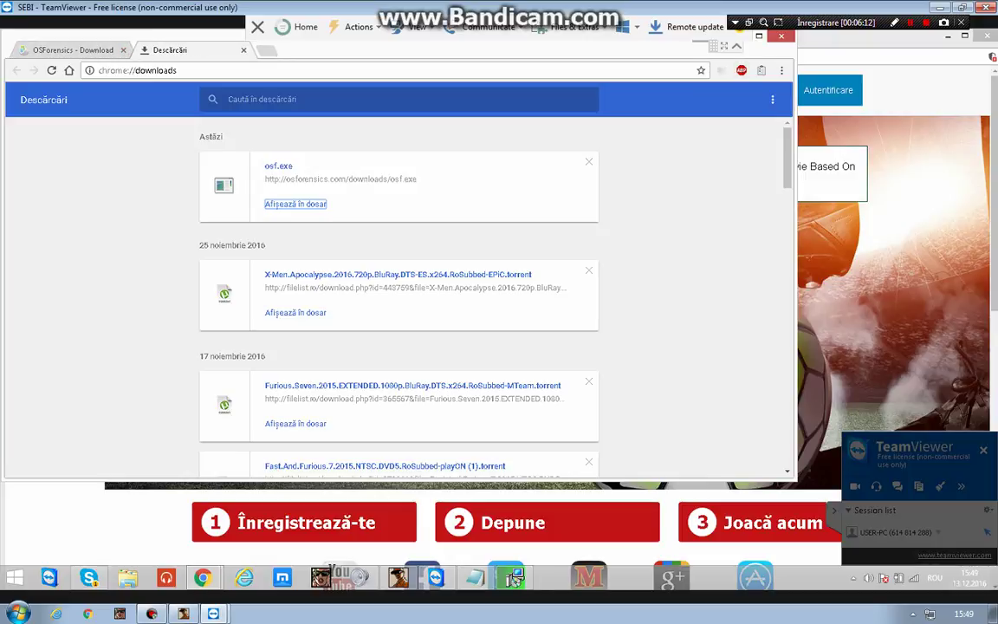
pyautogui.click(123, 50)
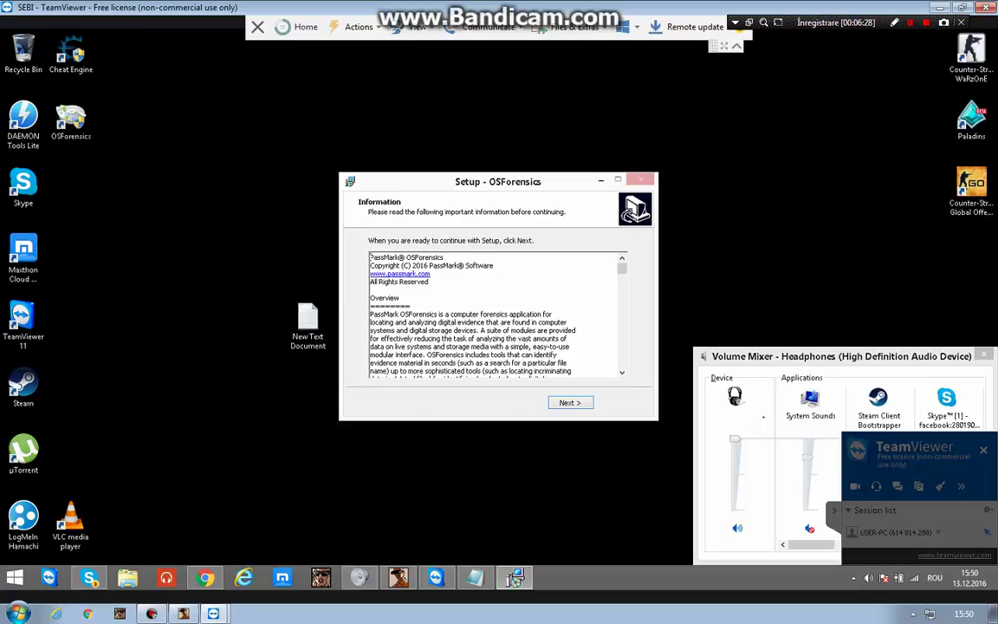
pyautogui.press('Return')
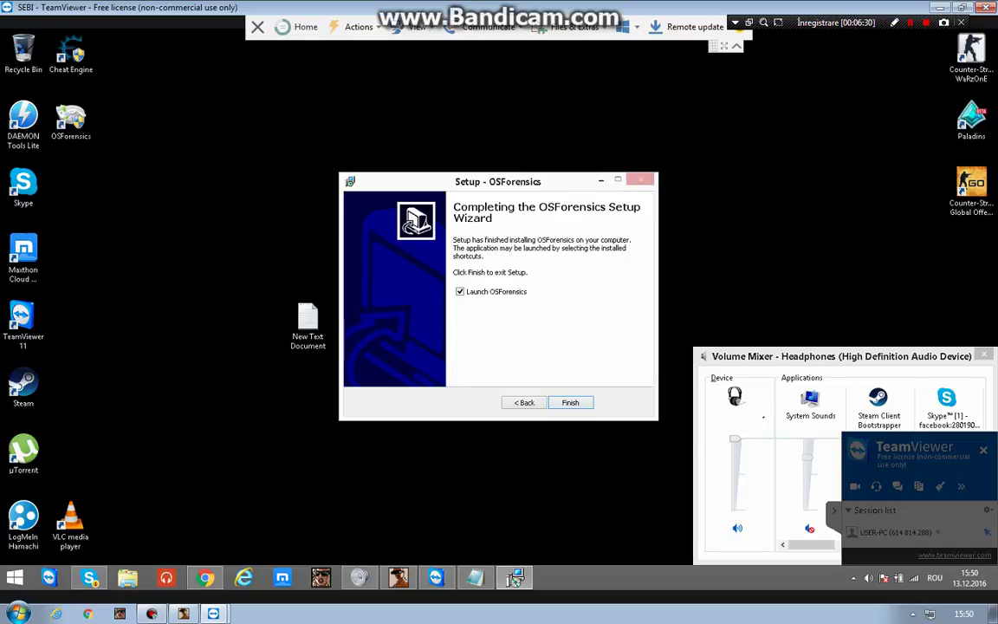
pyautogui.press('Return')
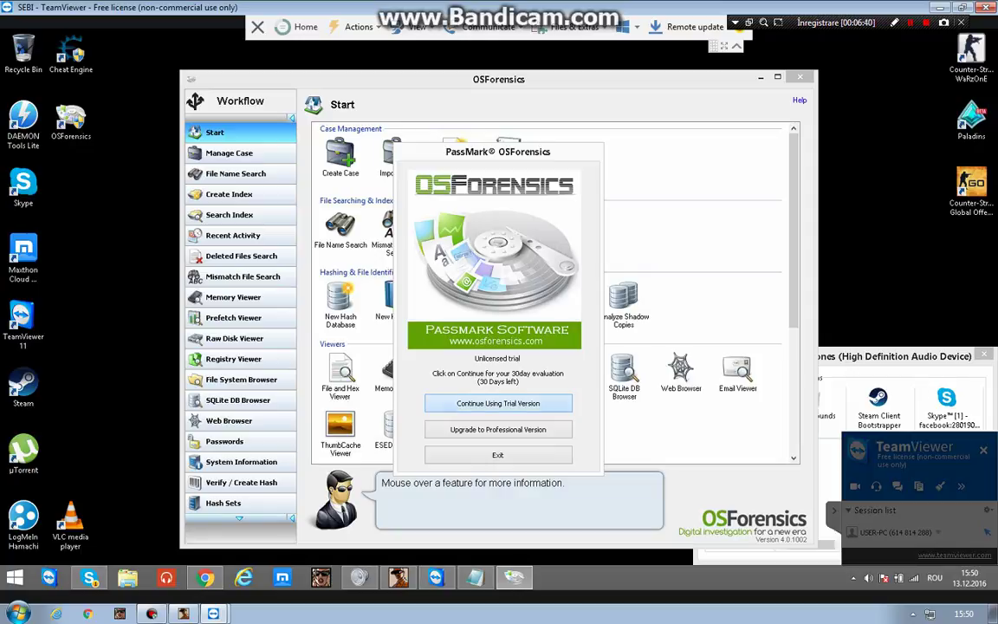
# Continue the trial and run a raw-disk text search for renko in the Disk Viewer.
pyautogui.click(498, 403)
pyautogui.click(234, 338)
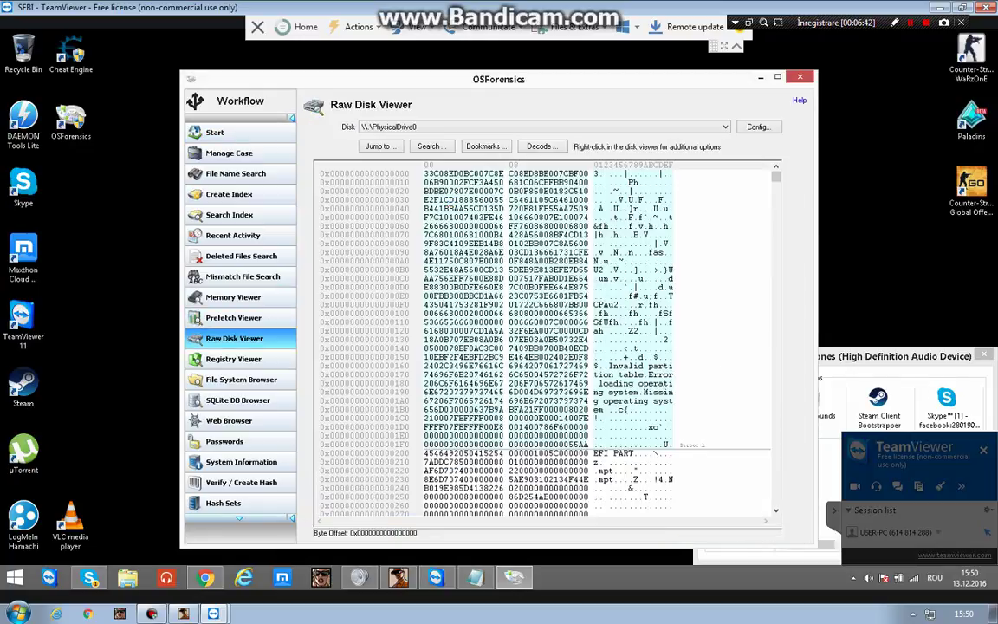
pyautogui.click(429, 145)
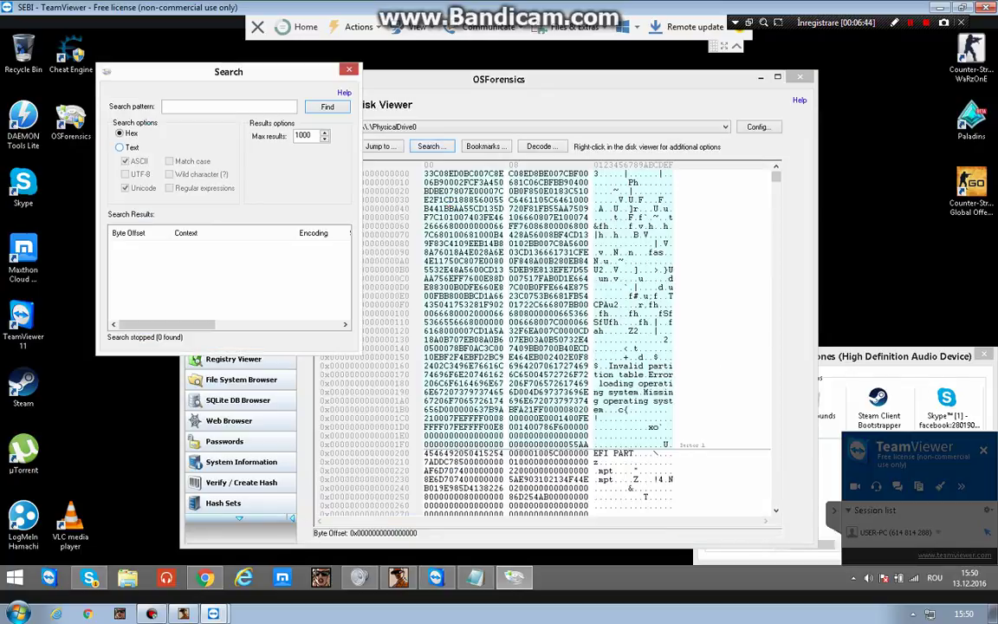
pyautogui.click(120, 148)
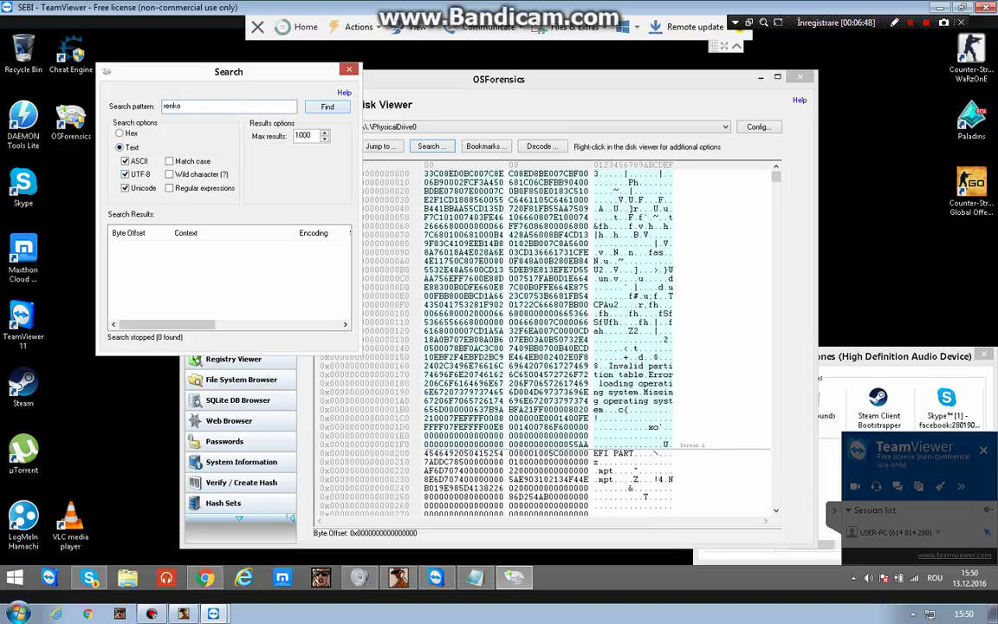
pyautogui.press('Return')
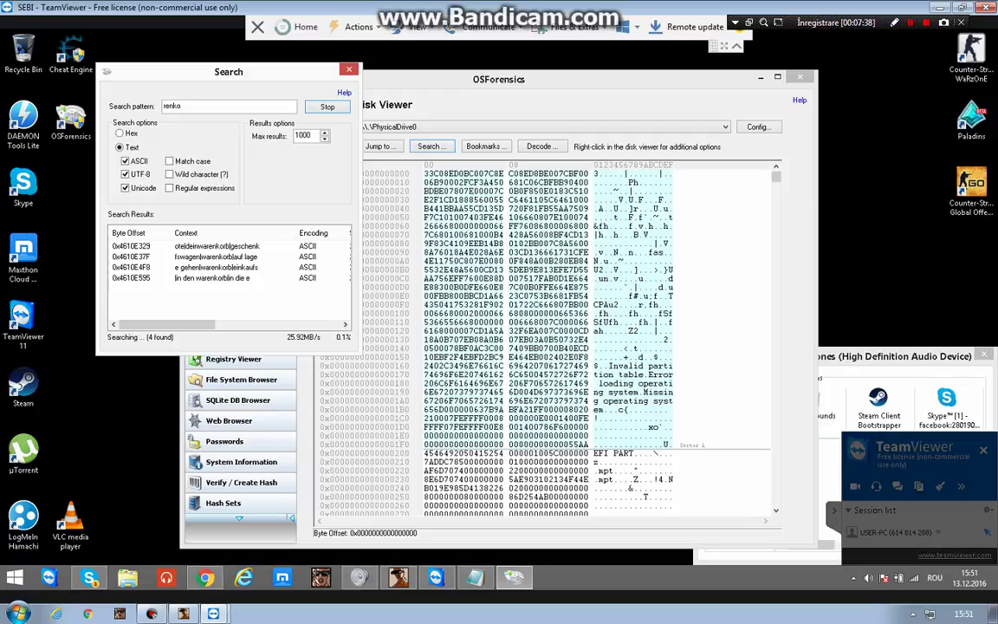
# Jump the disk viewer to the fourth and second renko matches, then return to Chrome.
pyautogui.click(139, 277)
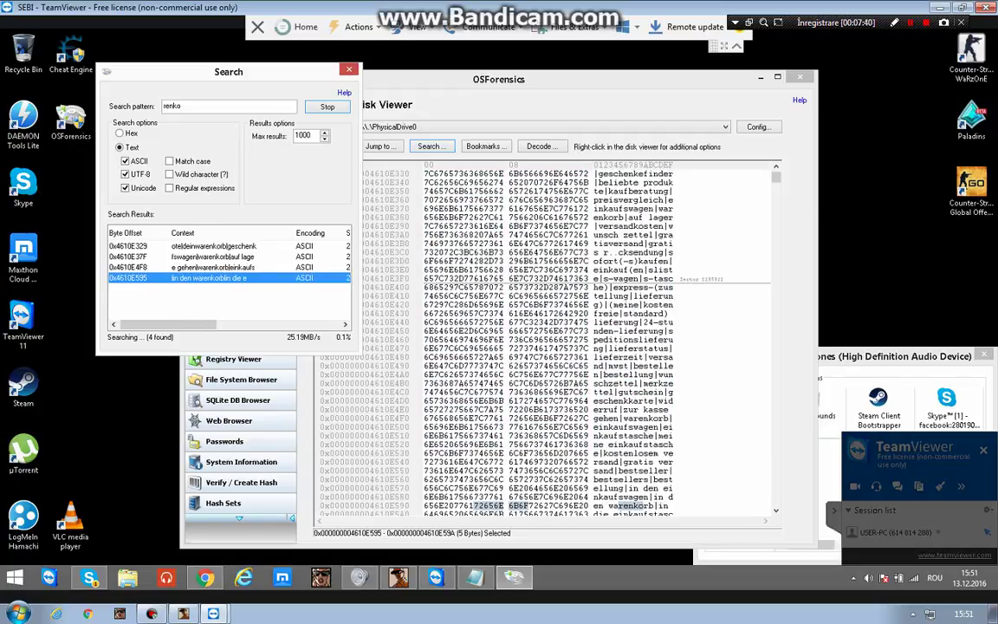
pyautogui.click(139, 256)
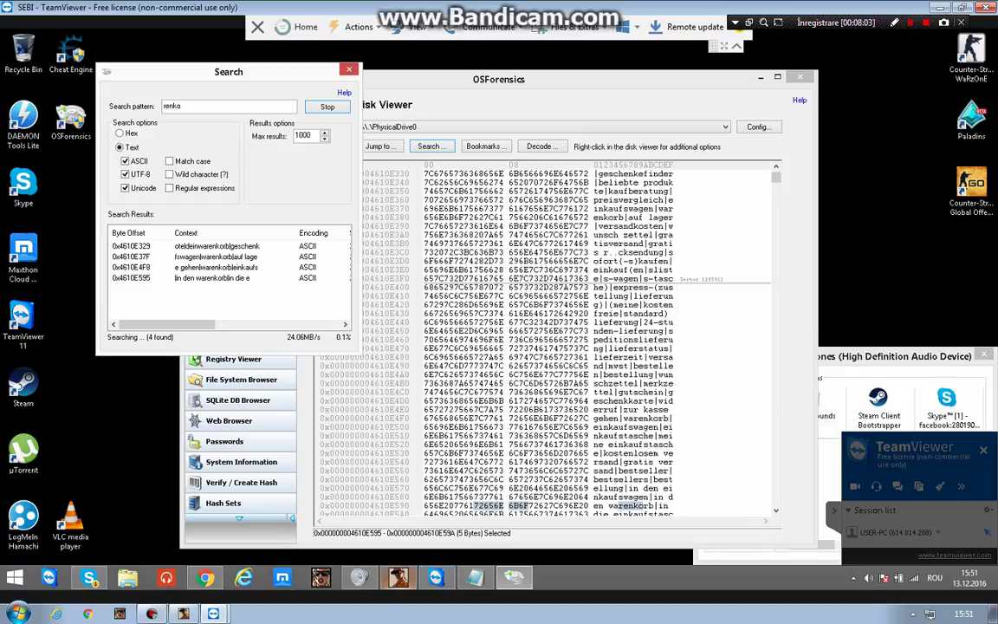
pyautogui.click(204, 577)
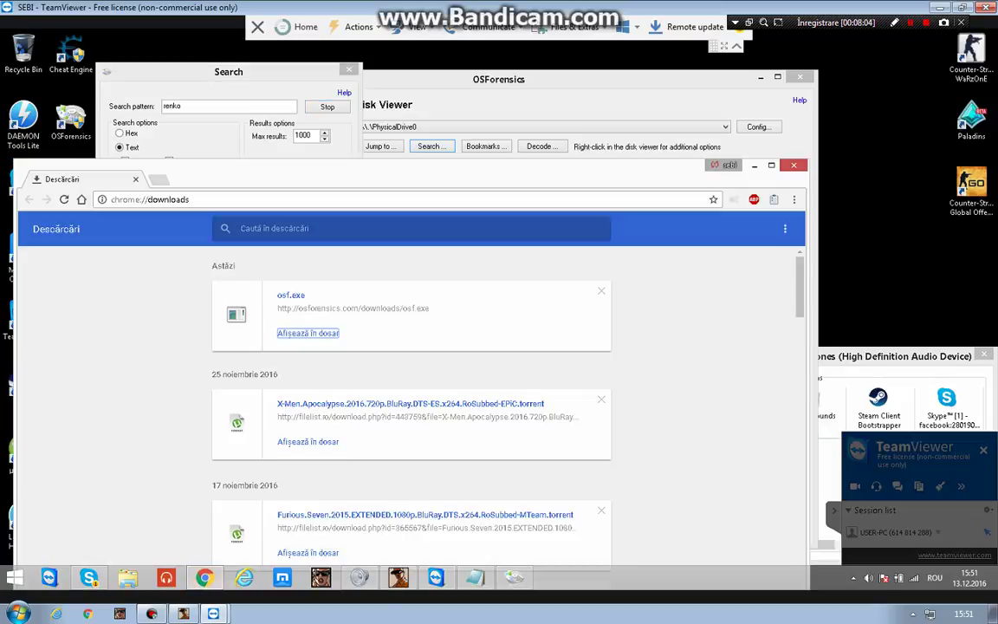
# Search the web for 'last activity view' from Chrome's address bar.
pyautogui.click(149, 200)
pyautogui.write('last activiti')
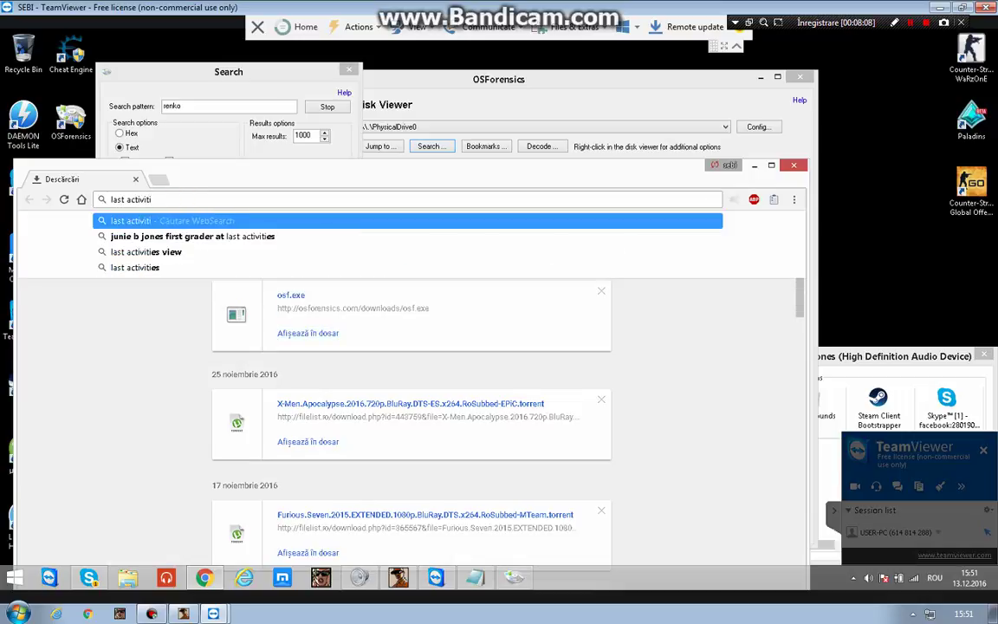
pyautogui.press('BackSpace')
pyautogui.write('y view')
pyautogui.press('Return')
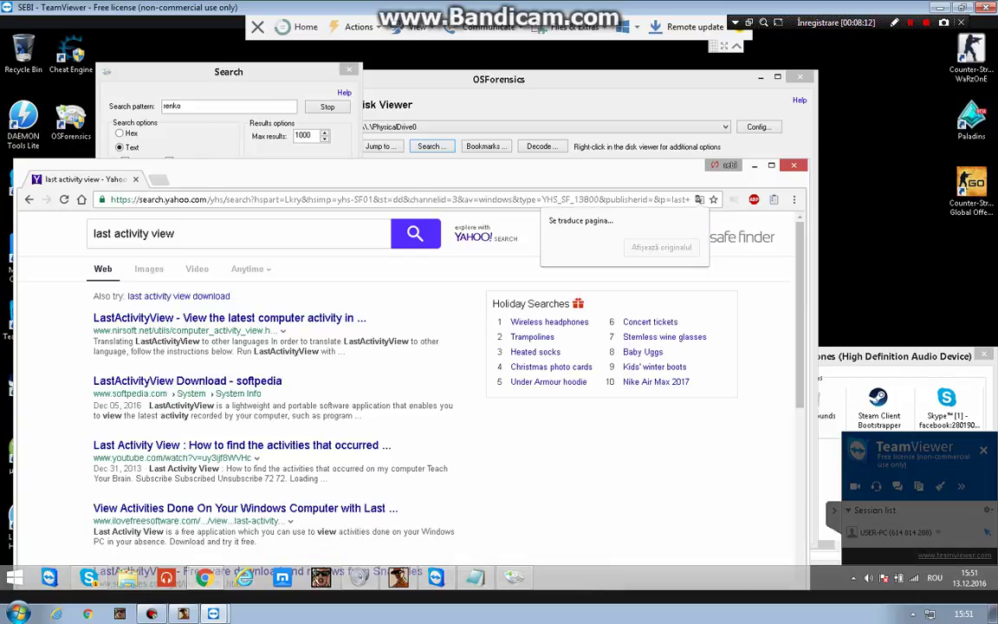
# Open the NirSoft LastActivityView result and scroll through the page.
pyautogui.click(165, 318)
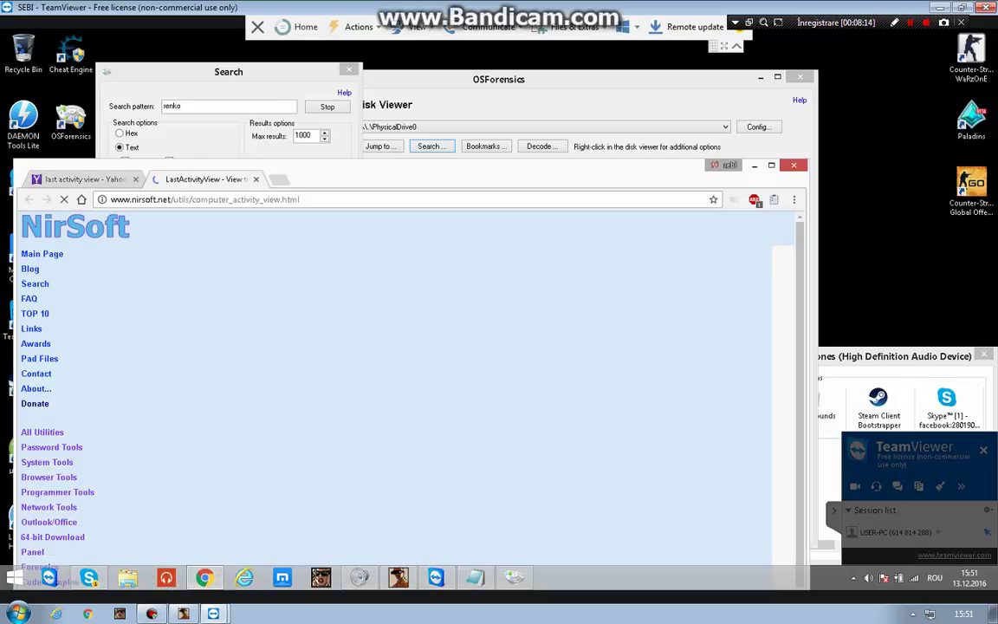
pyautogui.scroll(-2, 407, 390)
pyautogui.scroll(-10, 408, 390)
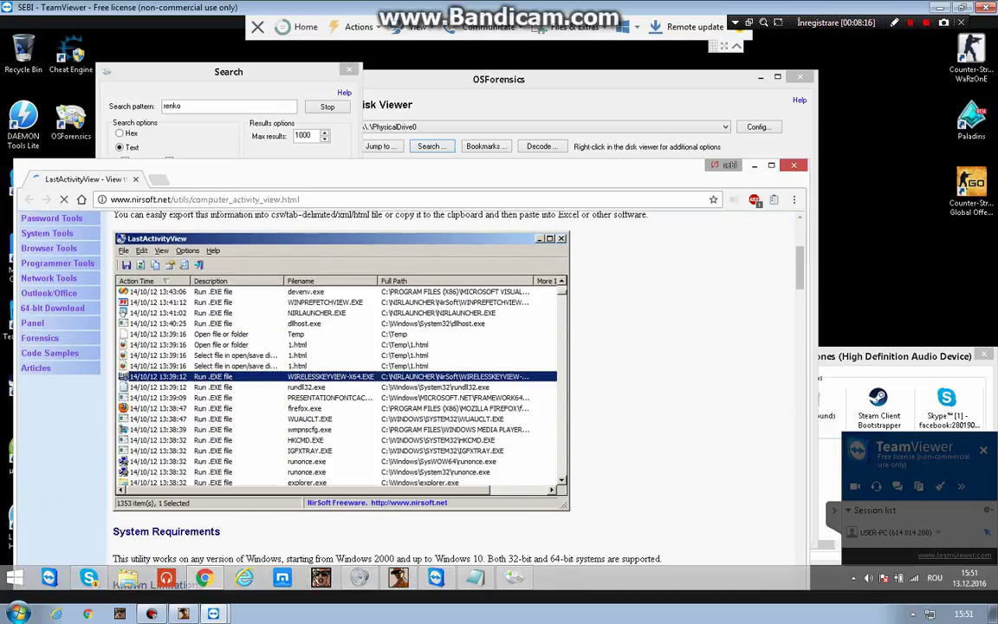
pyautogui.scroll(-3, 407, 390)
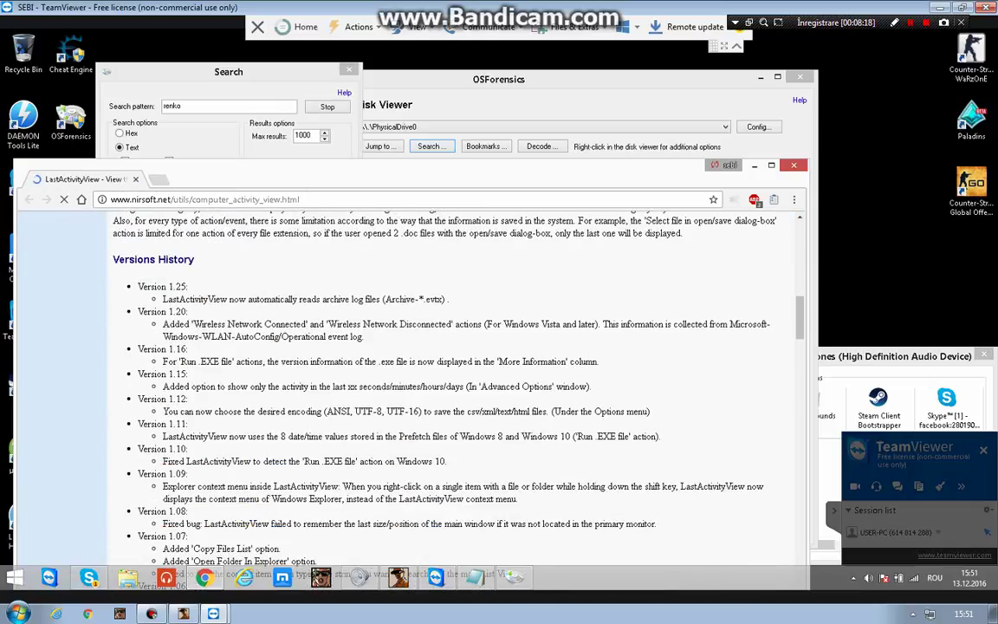
pyautogui.scroll(-4, 408, 390)
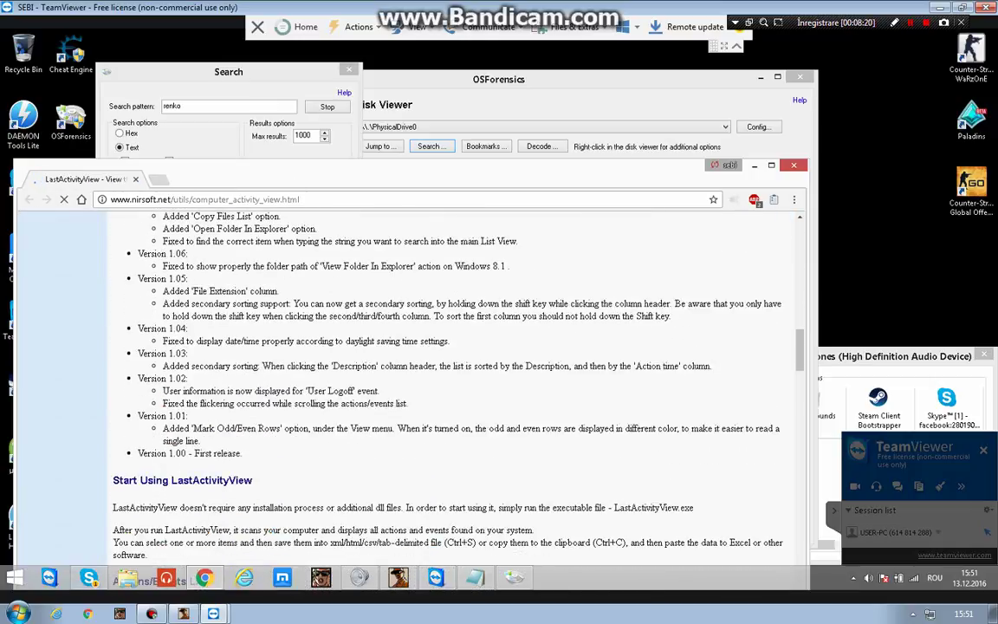
pyautogui.scroll(-5, 407, 390)
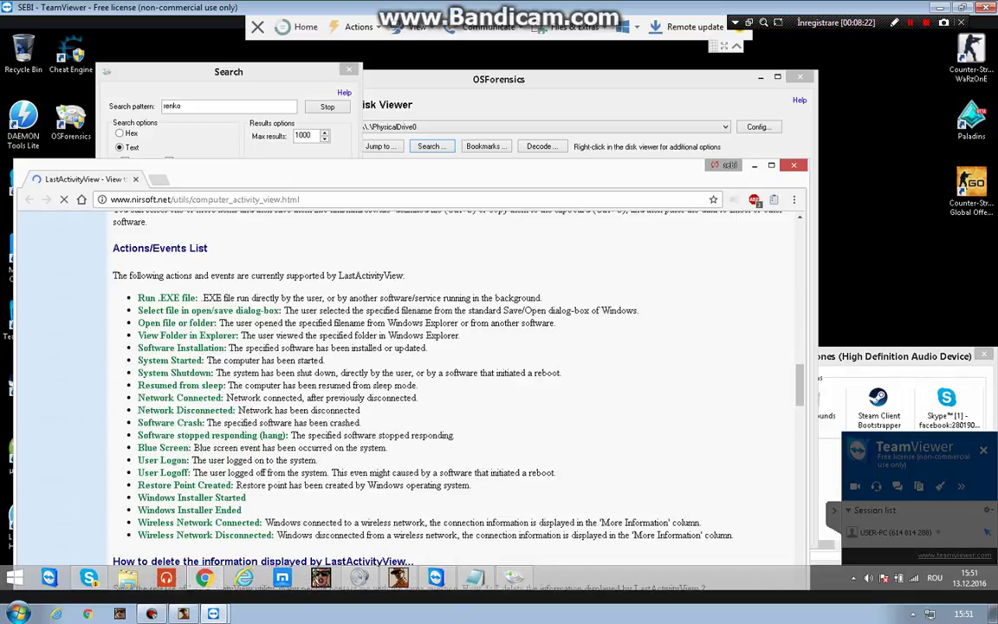
pyautogui.scroll(-6, 407, 390)
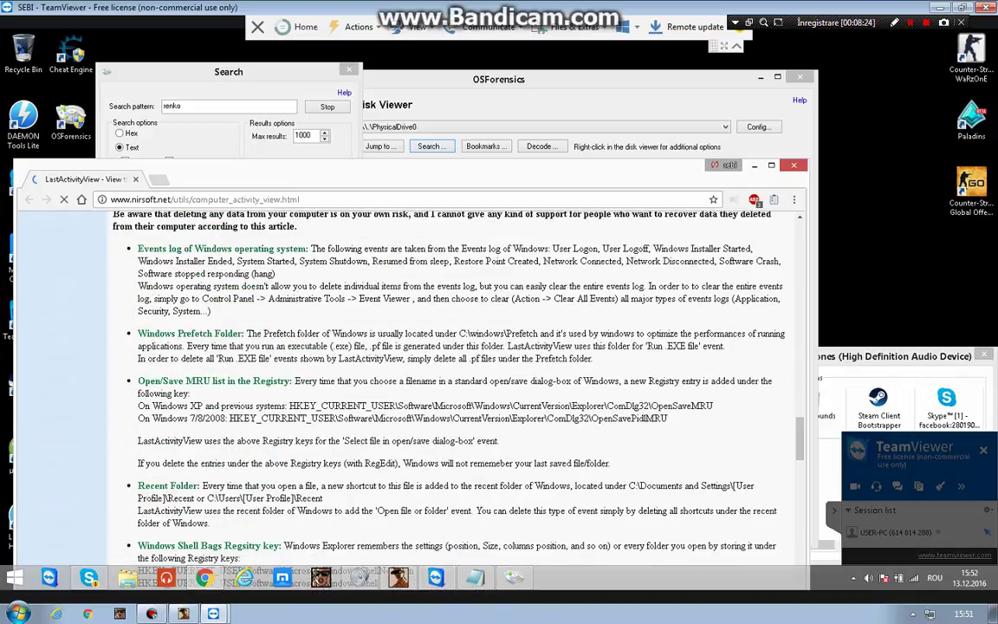
pyautogui.scroll(-7, 408, 389)
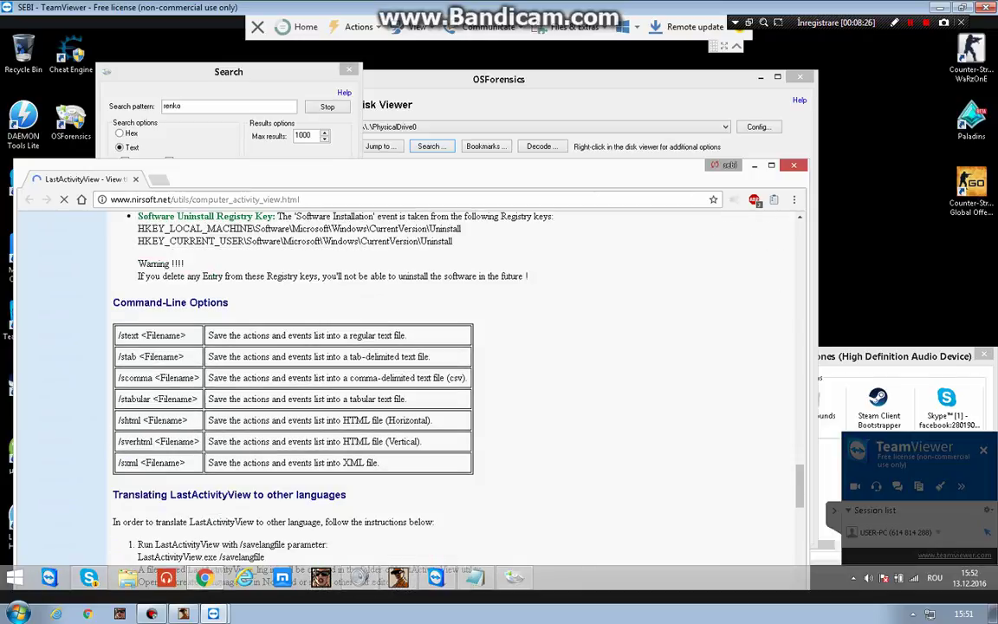
pyautogui.scroll(-3, 407, 390)
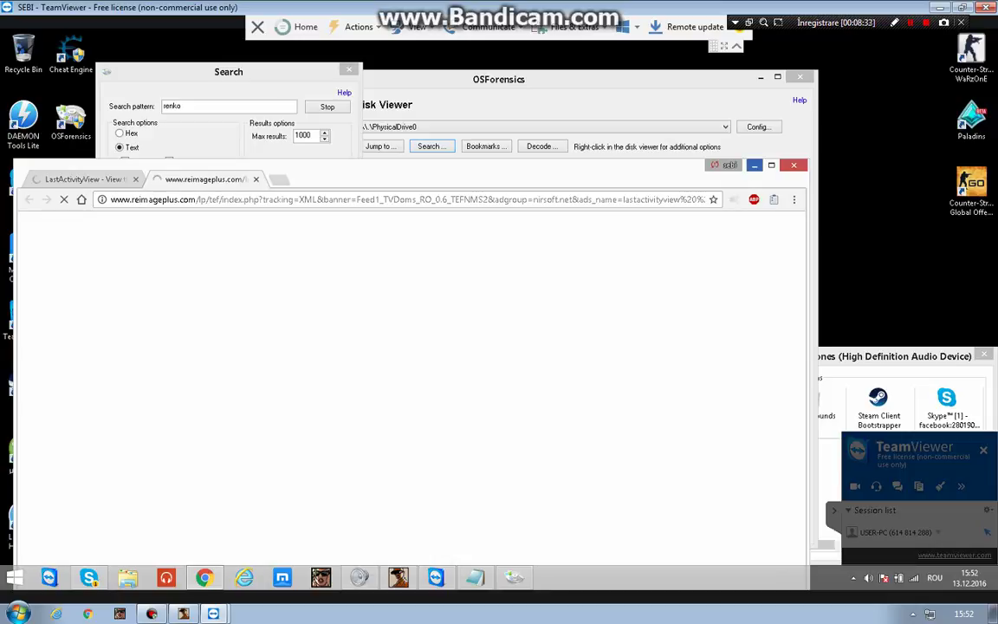
# View the fifth and sixth renko matches in the OSForensics disk viewer.
pyautogui.hotkey('alt', 'F4')
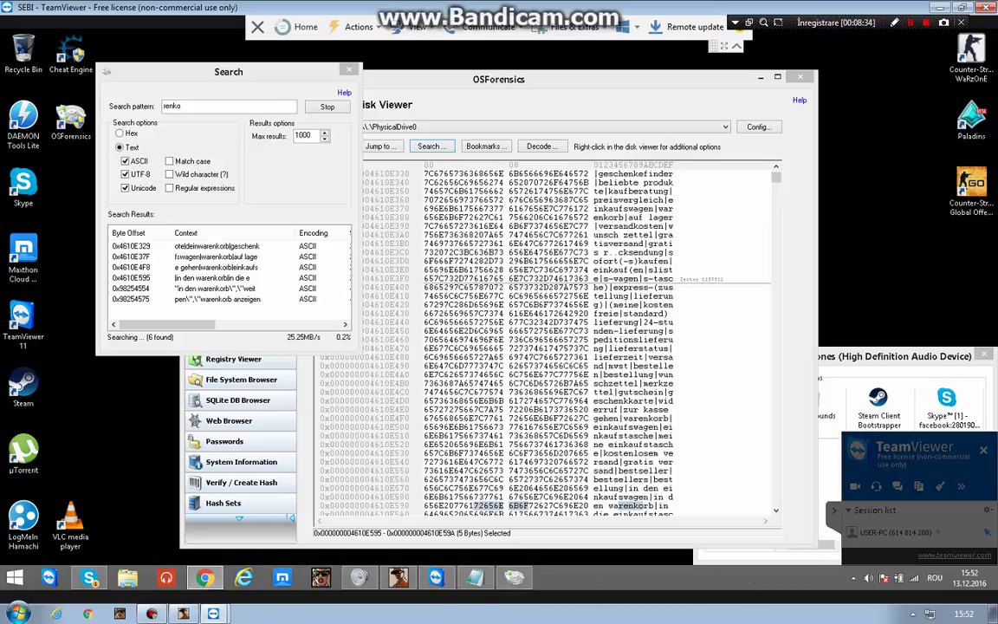
pyautogui.click(266, 292)
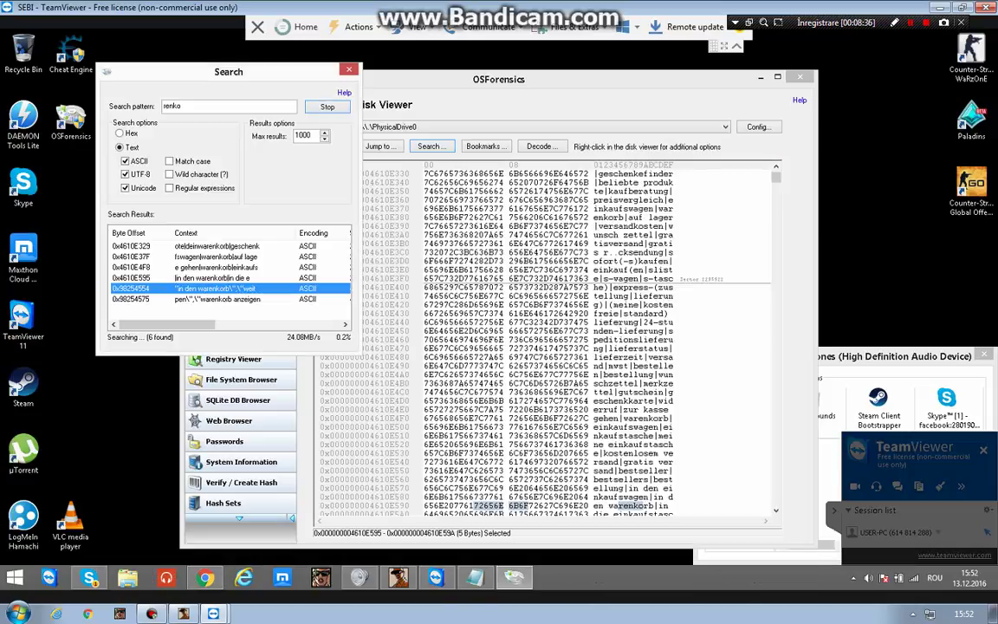
pyautogui.click(268, 299)
pyautogui.hscroll(2, 208, 268)
pyautogui.hscroll(-3, 208, 269)
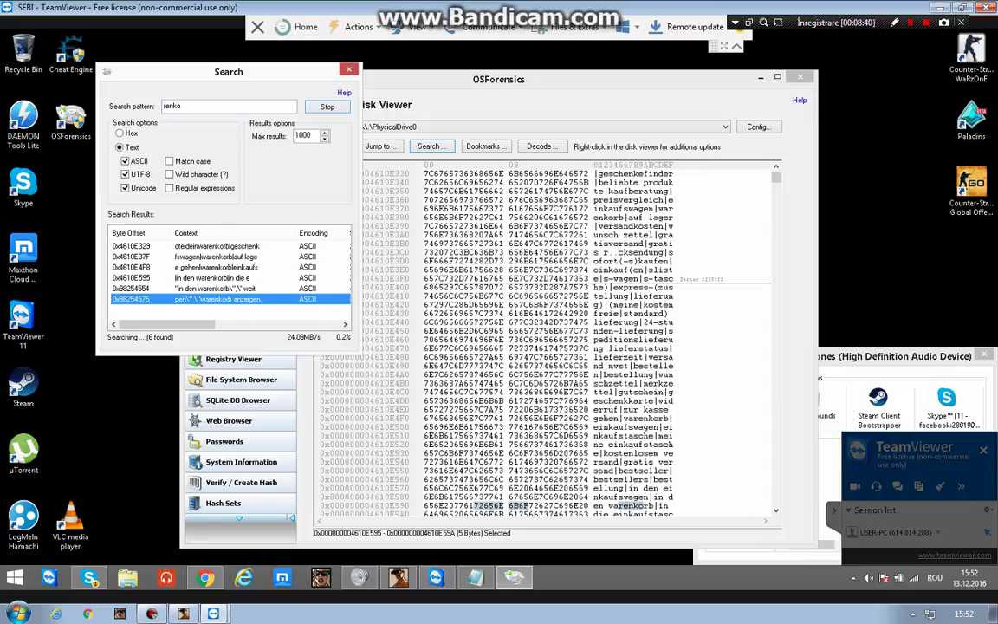
# Stop the renko search, start a raw-disk search for aimbot, and return to Chrome.
pyautogui.click(326, 106)
pyautogui.doubleClick(165, 104)
pyautogui.write('aimbot')
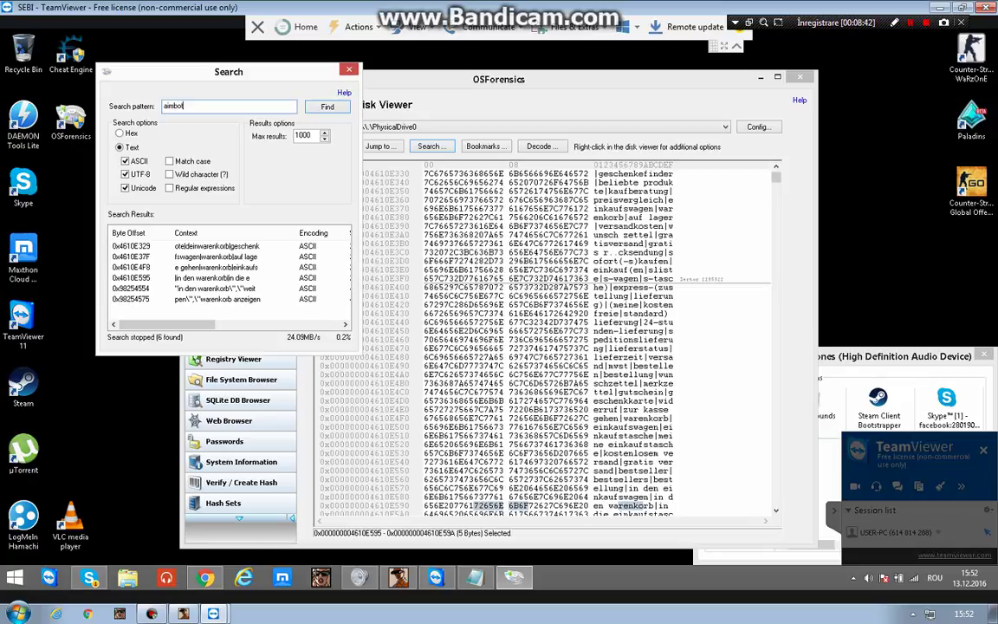
pyautogui.click(326, 106)
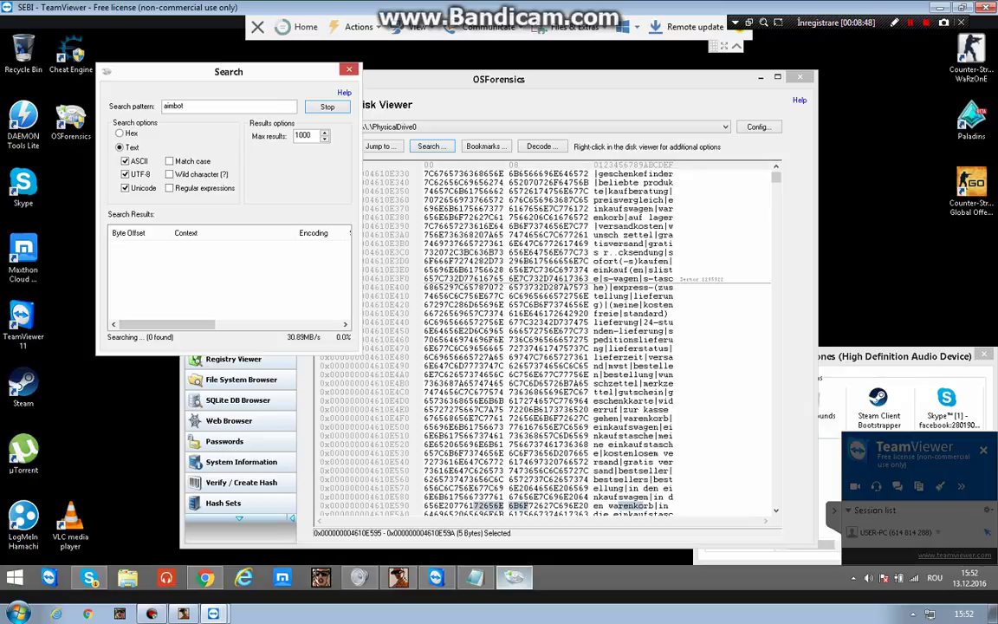
pyautogui.moveTo(474, 577)
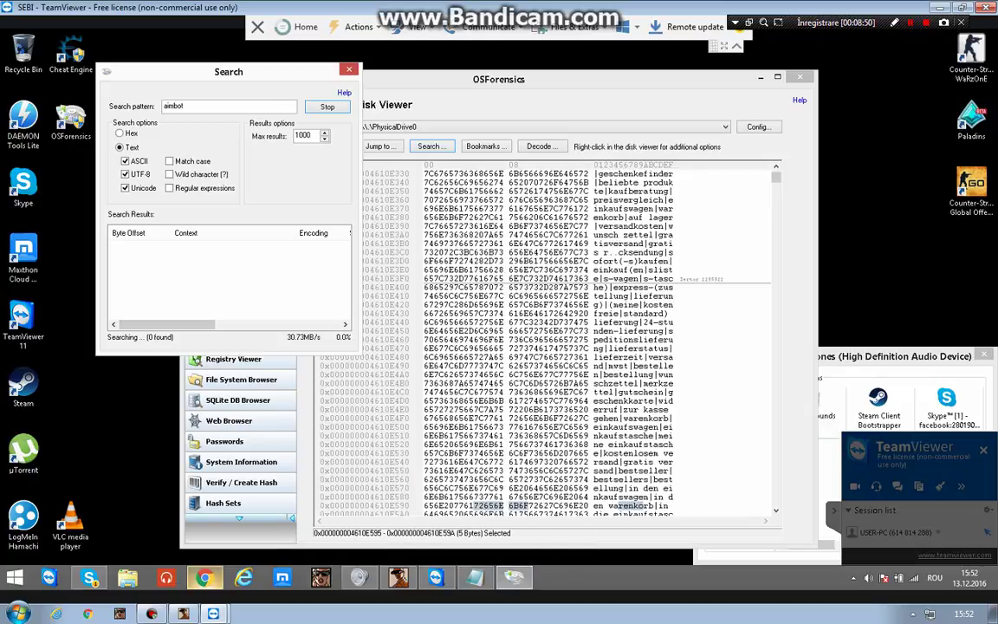
pyautogui.click(204, 576)
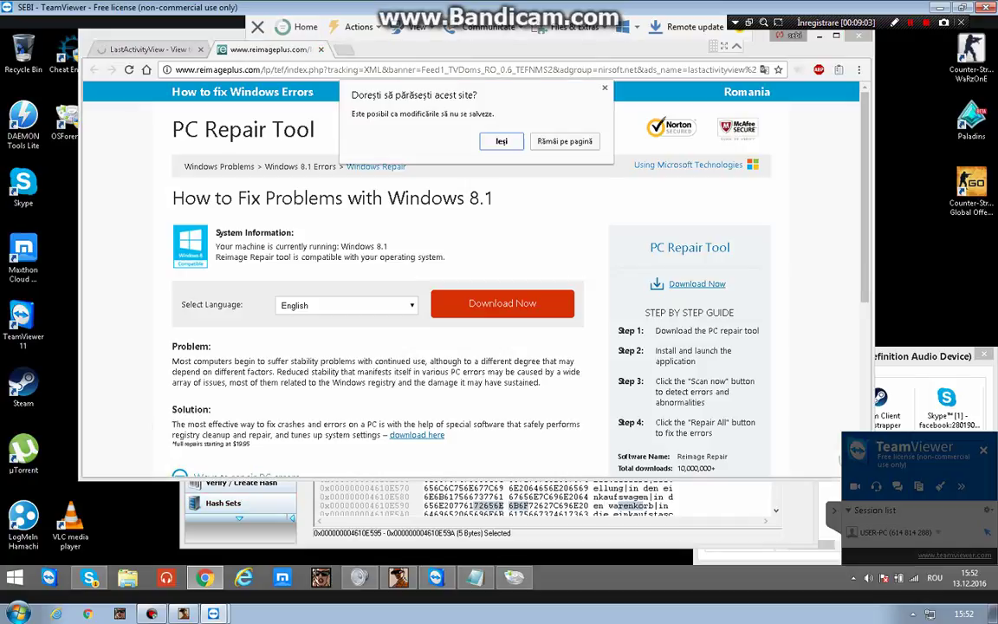
# Dismiss the leave prompt, close the reimageplus ad tab, and close Volume Mixer.
pyautogui.press('Escape')
pyautogui.hotkey('ctrl', 'w')
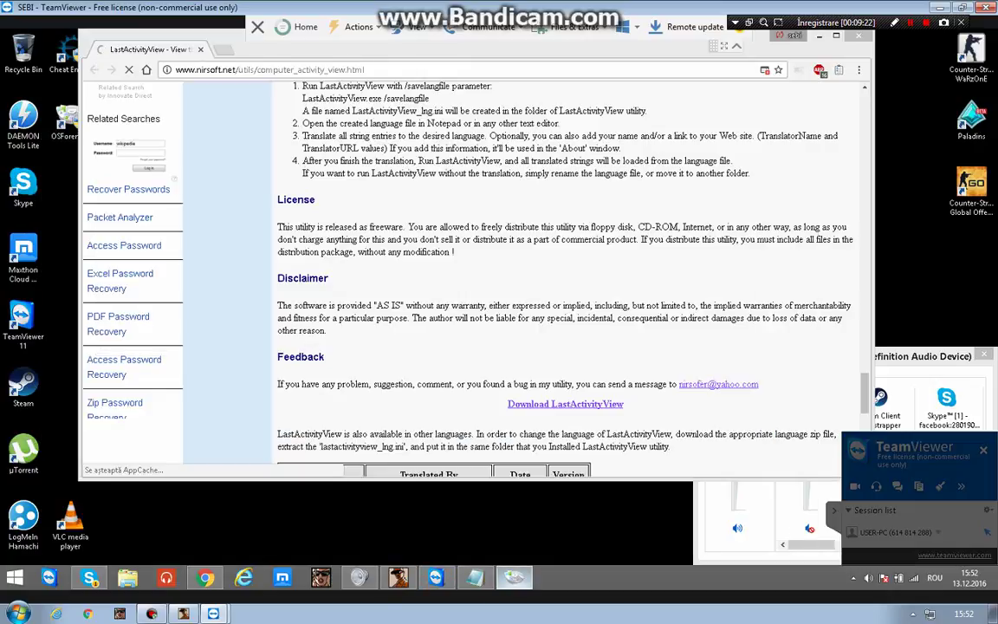
pyautogui.moveTo(359, 577)
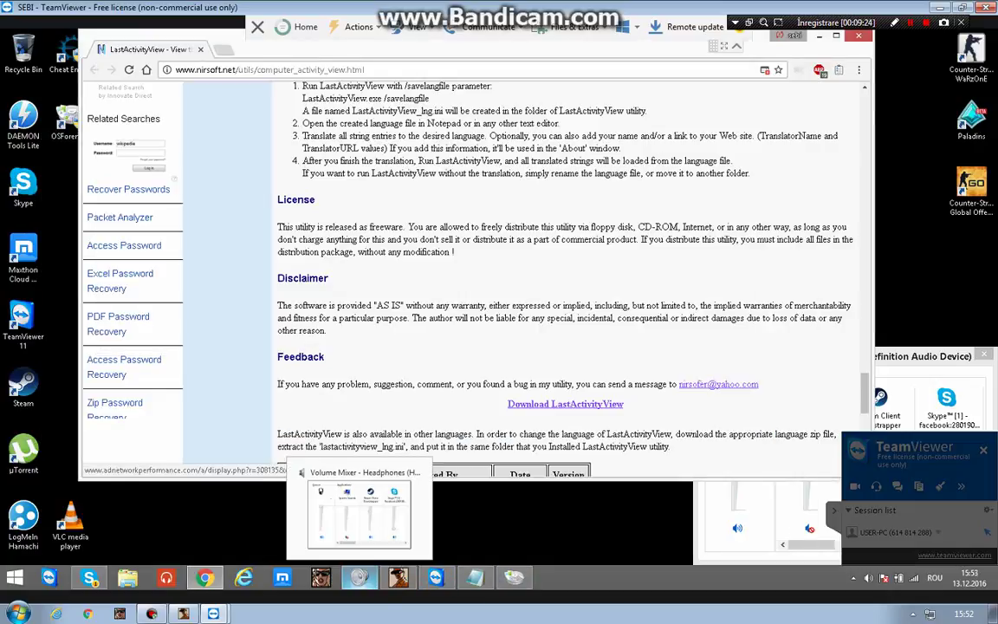
pyautogui.click(417, 472)
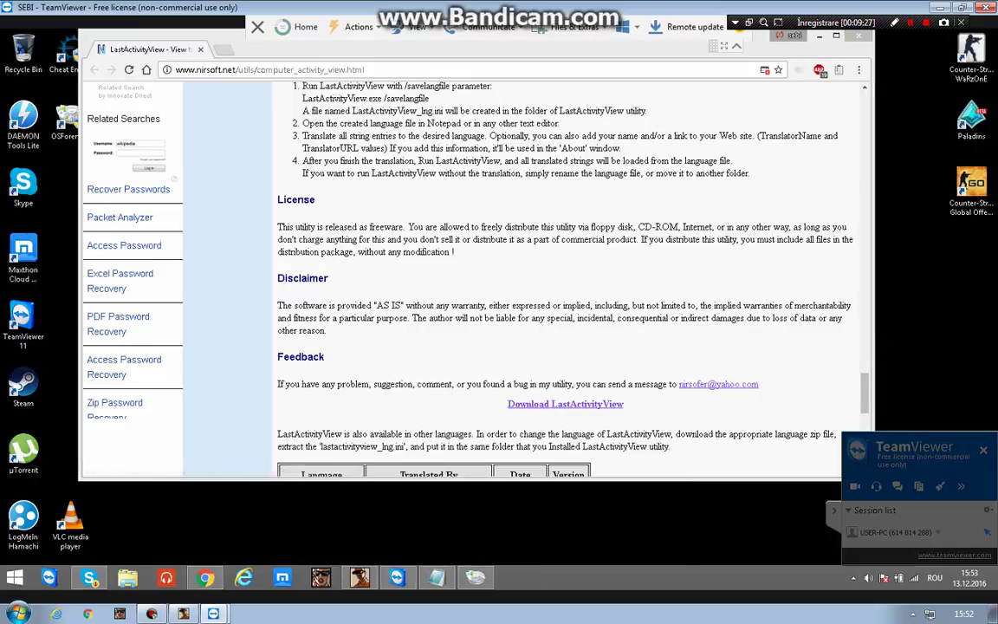
pyautogui.moveTo(397, 577)
pyautogui.moveTo(205, 577)
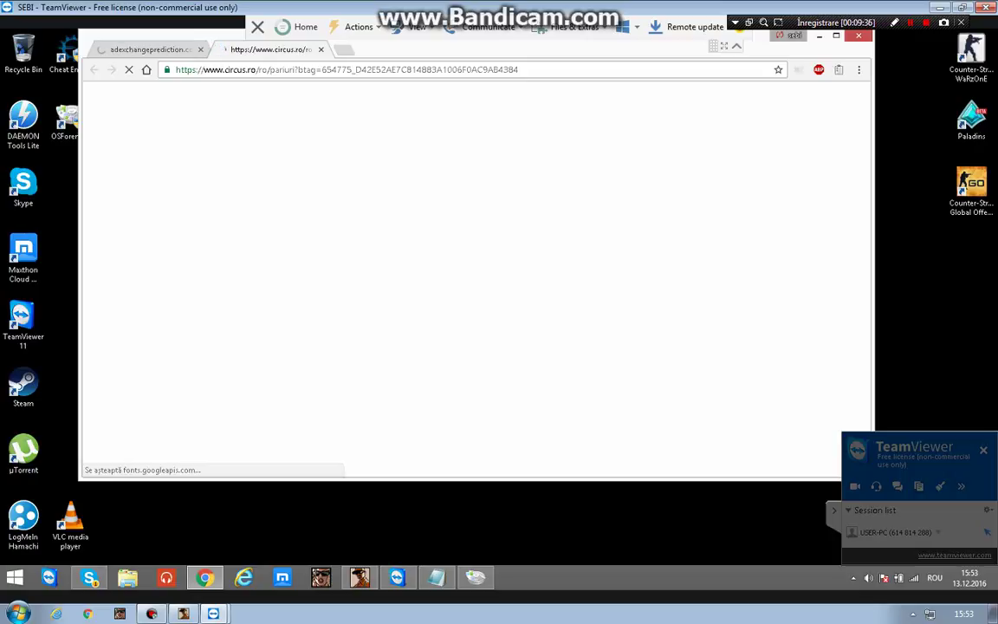
# Open Chrome's Descărcări page, then close Chrome and return to the OSForensics aimbot search.
pyautogui.hotkey('alt', 'f')
pyautogui.press('Up')
pyautogui.press('Up')
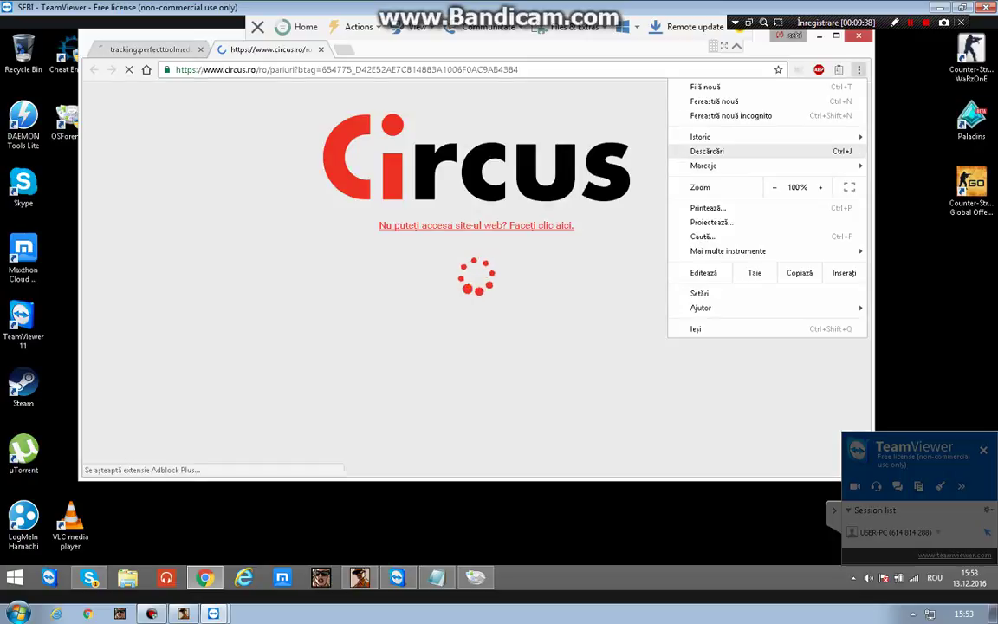
pyautogui.press('Return')
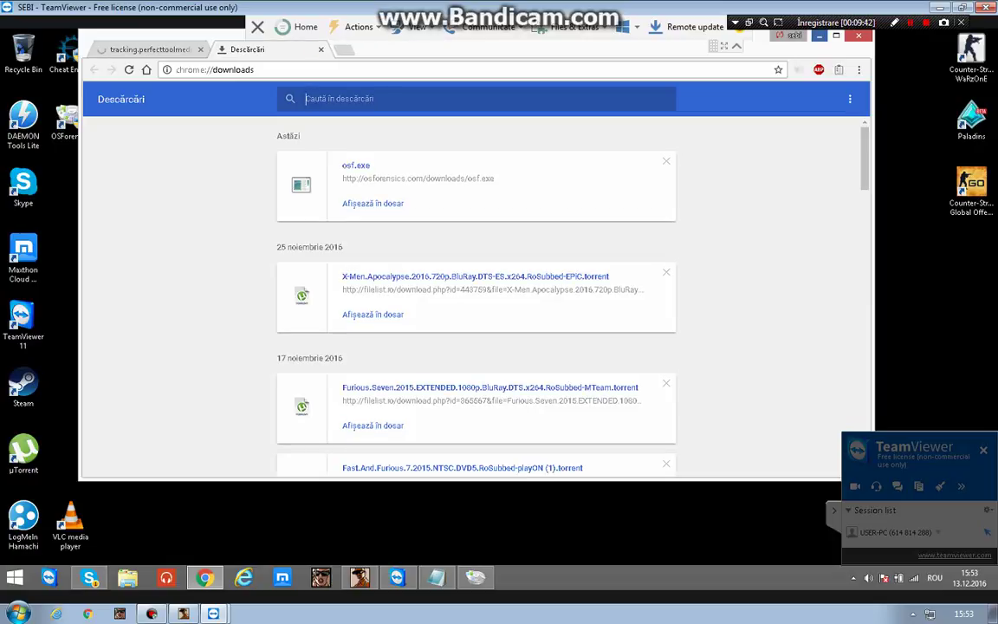
pyautogui.hotkey('alt', 'F4')
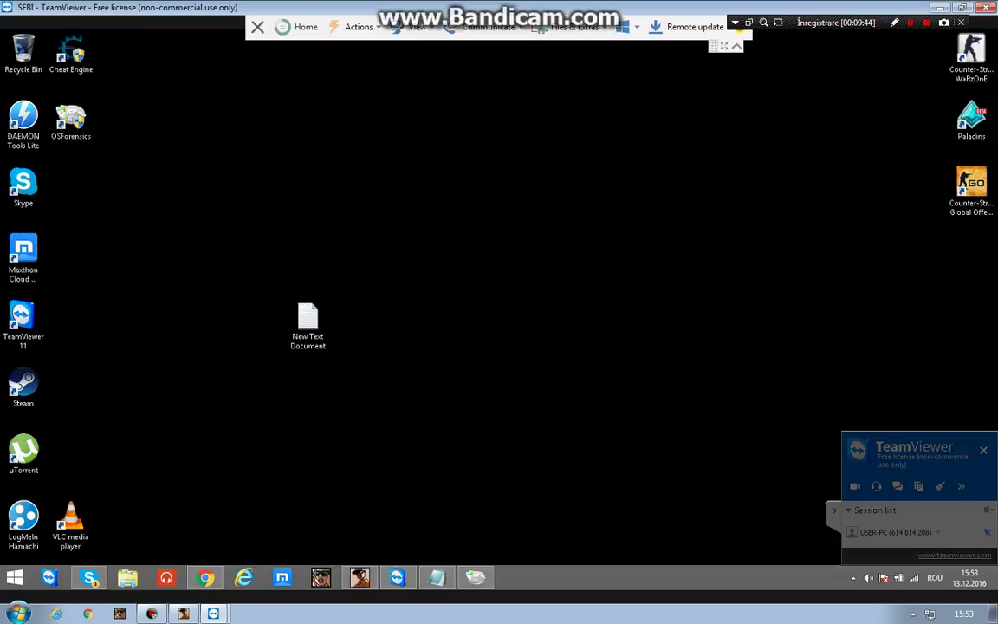
pyautogui.hotkey('alt', 'Tab')
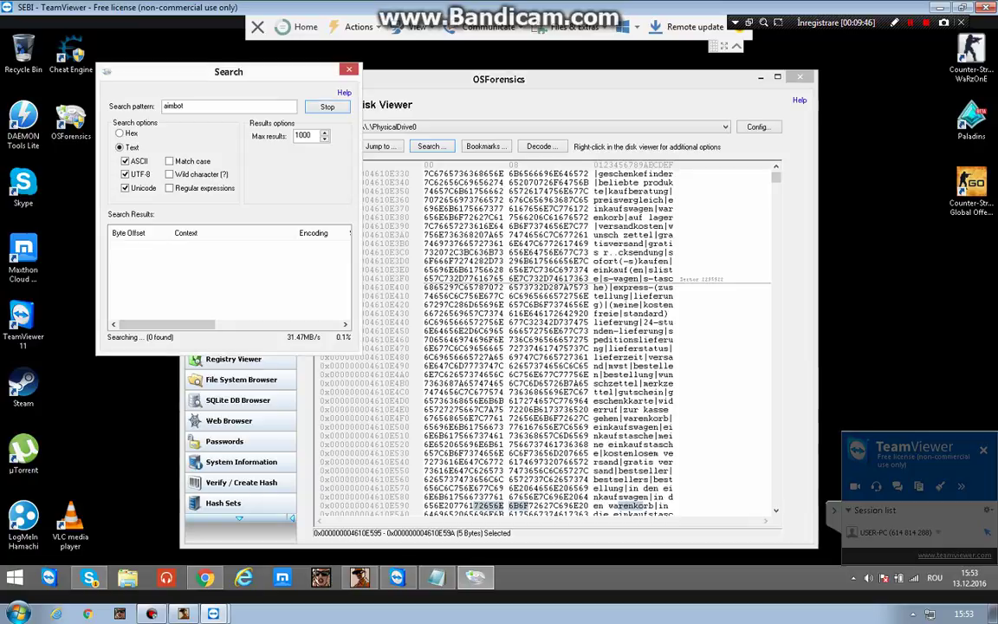